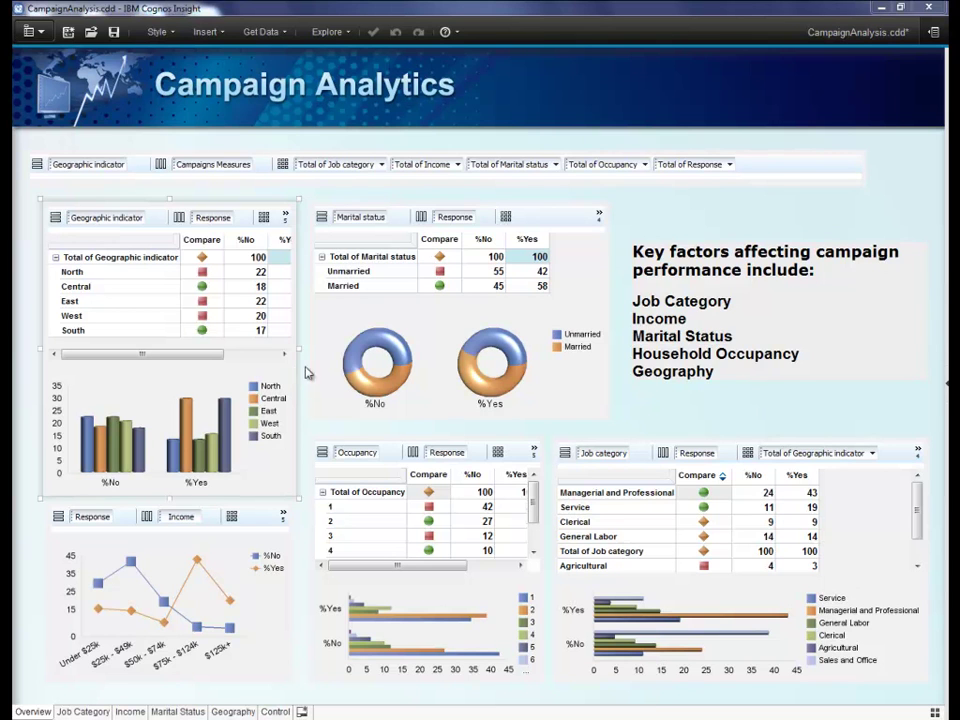
Return to the Overview page and select its key factors, marital status and geographic widgets
mouse_move(396, 388)
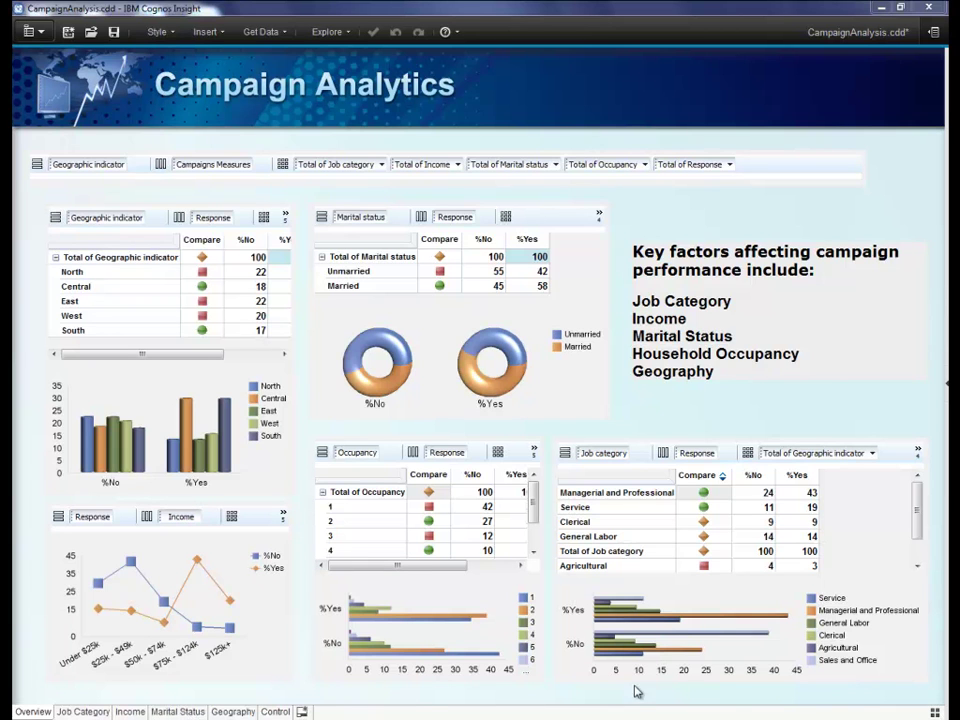
click(933, 712)
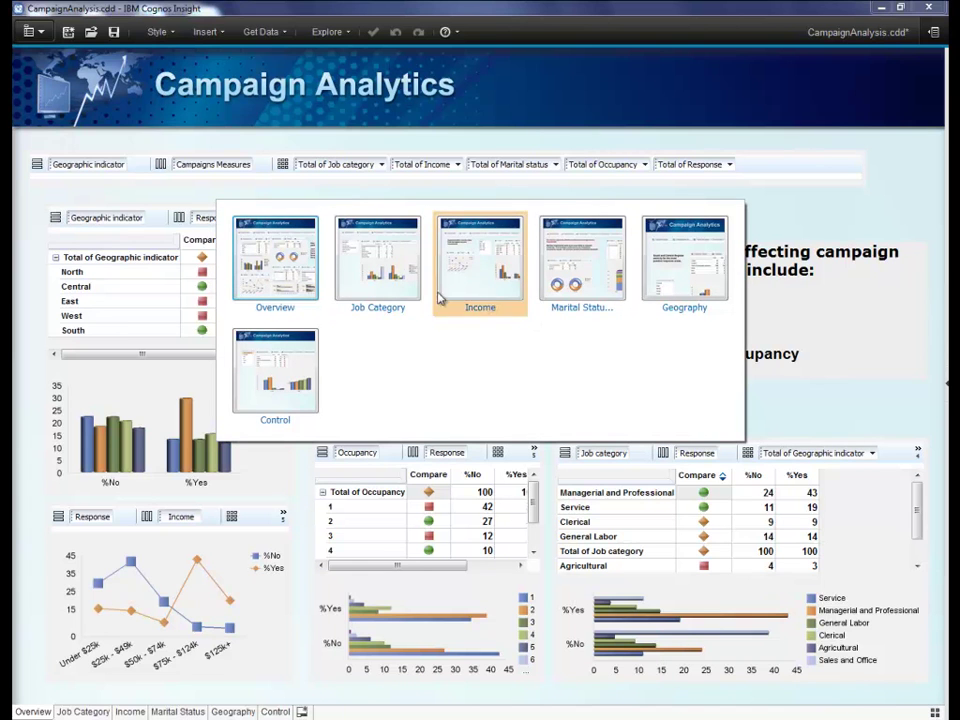
click(310, 288)
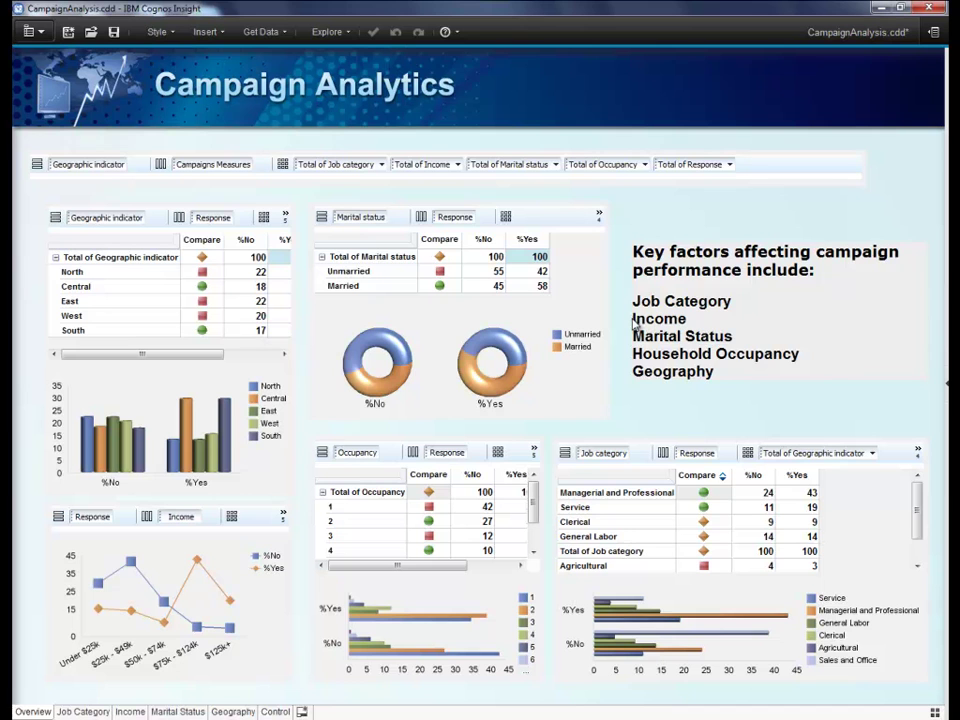
click(632, 311)
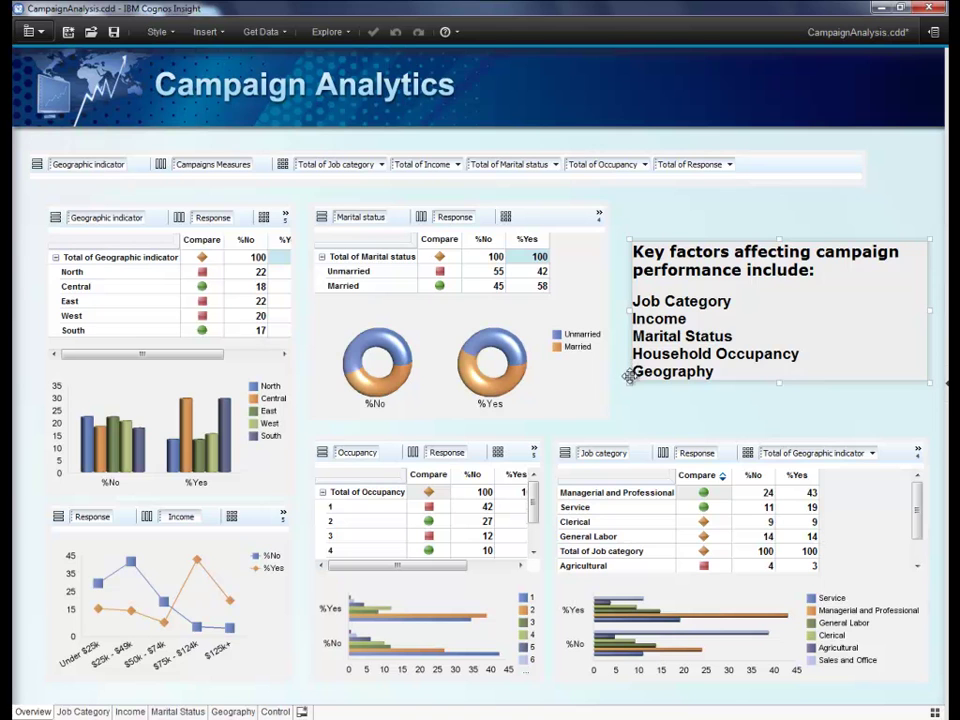
click(559, 415)
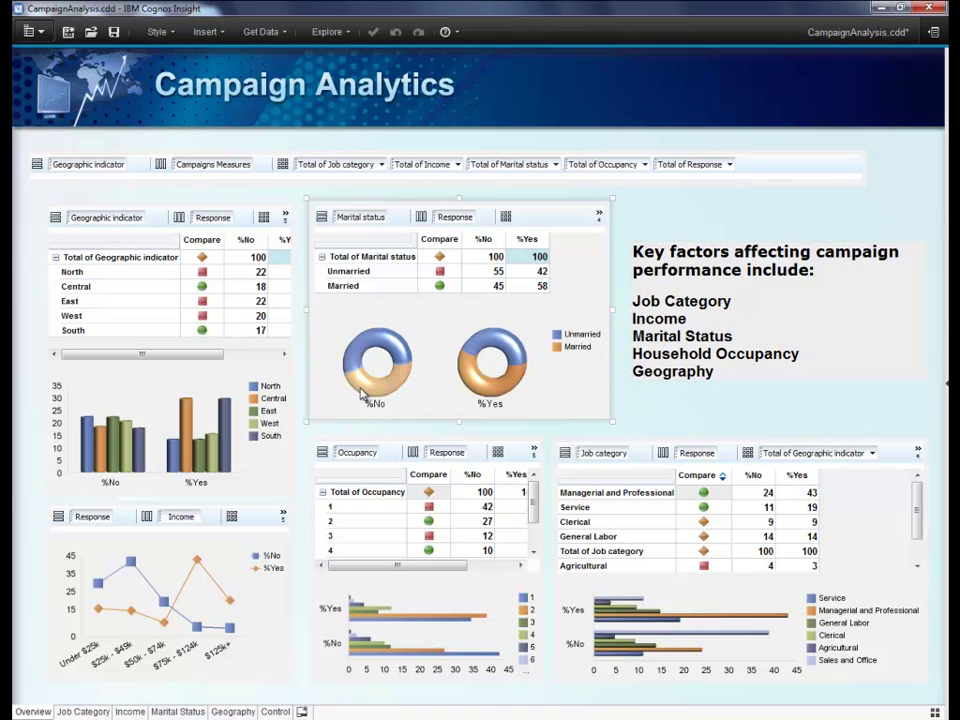
click(228, 312)
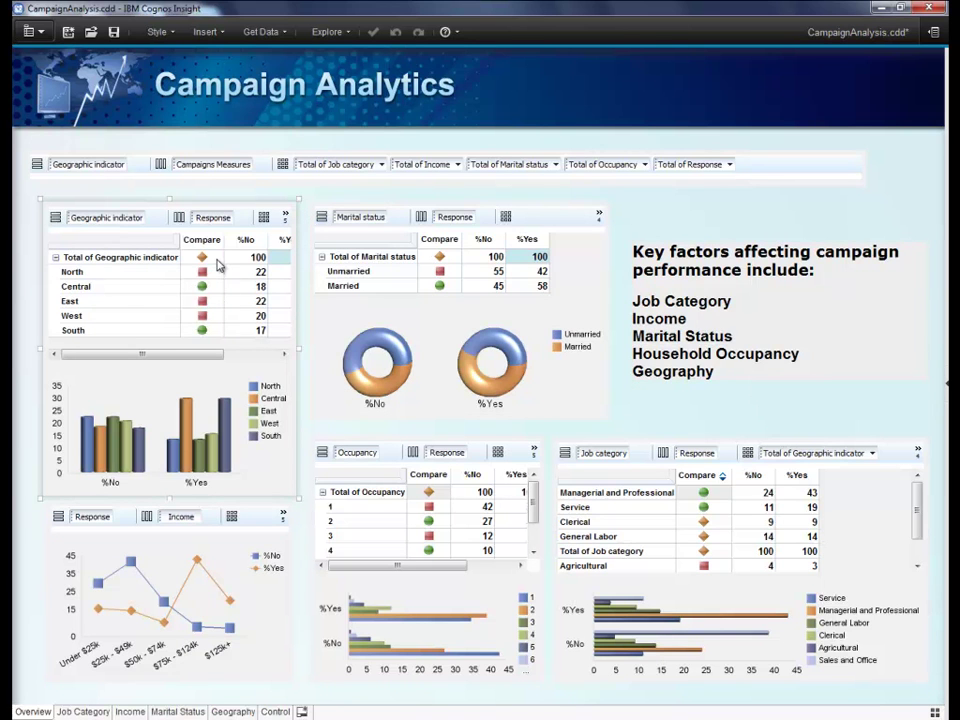
drag(221, 352, 242, 360)
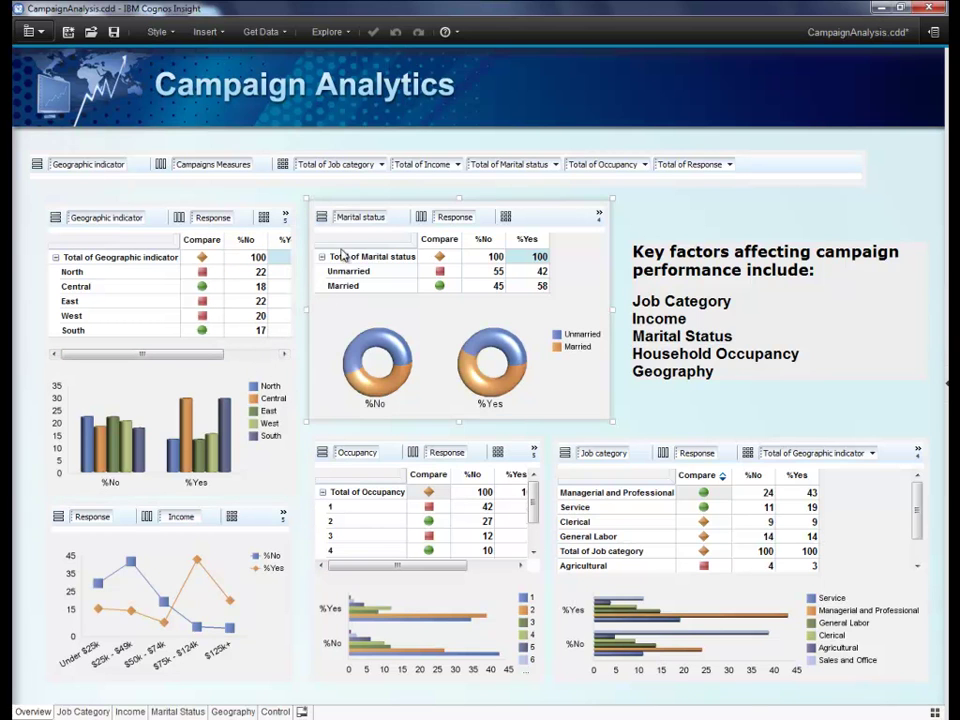
Filter the dashboard's income to $125k+, then switch the filter to Under $25k
click(458, 165)
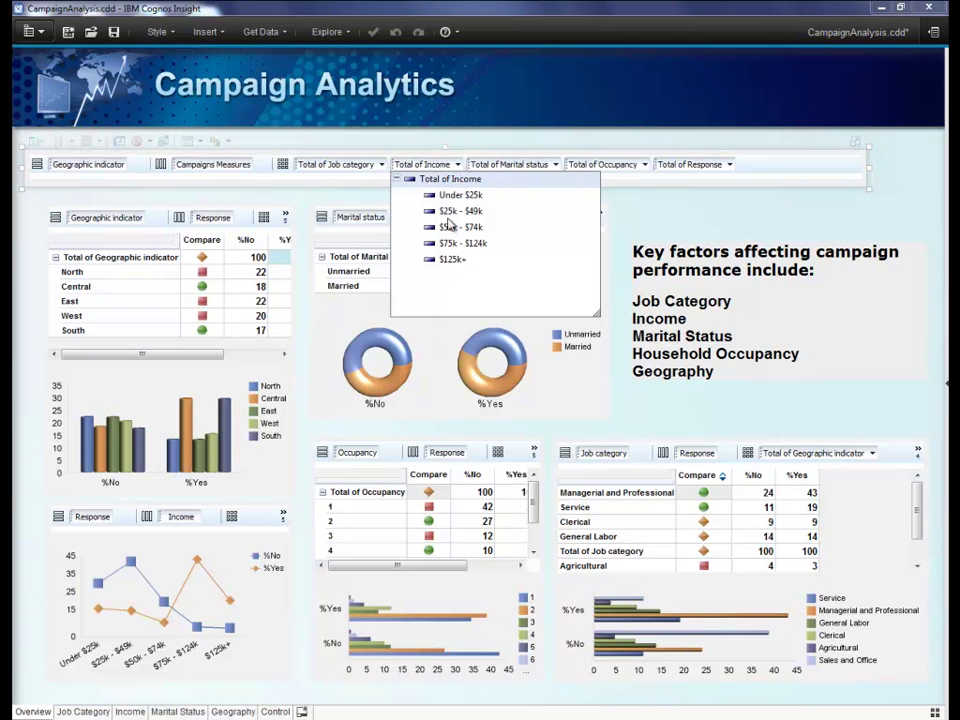
click(452, 261)
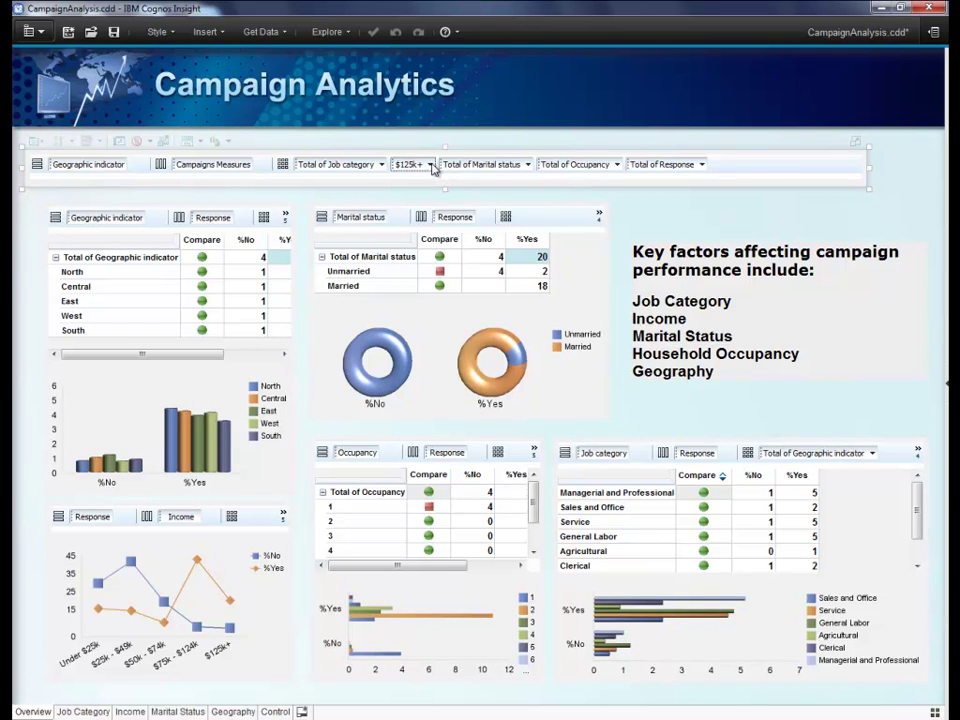
click(430, 164)
click(430, 194)
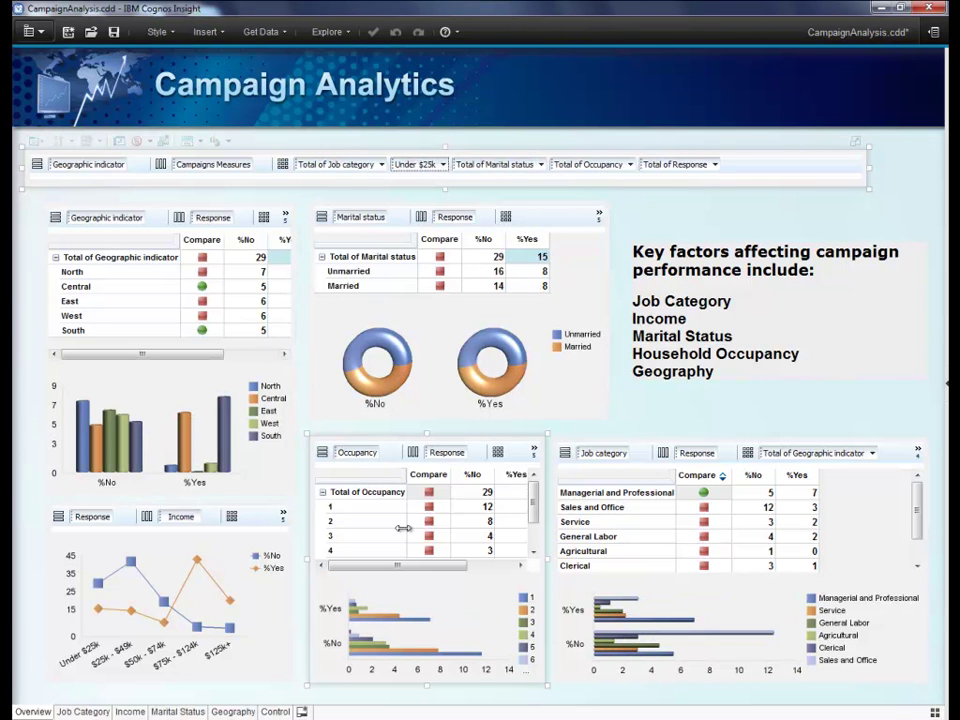
Switch to the Marital Status page and inspect its Compare indicators (married 58% Yes, unmarried 42%)
click(180, 711)
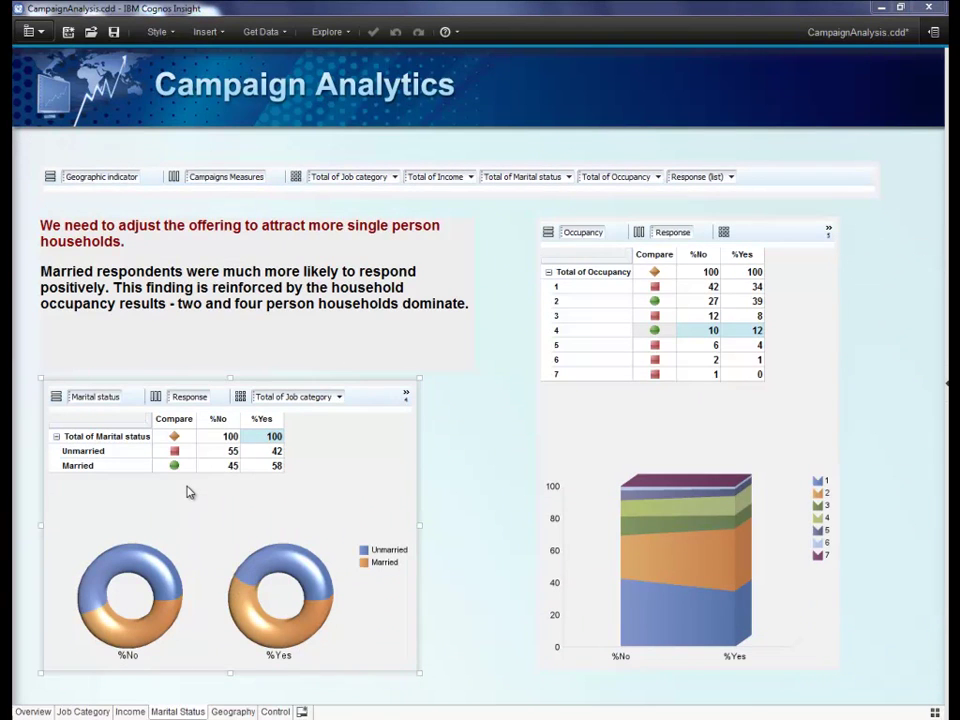
mouse_move(195, 460)
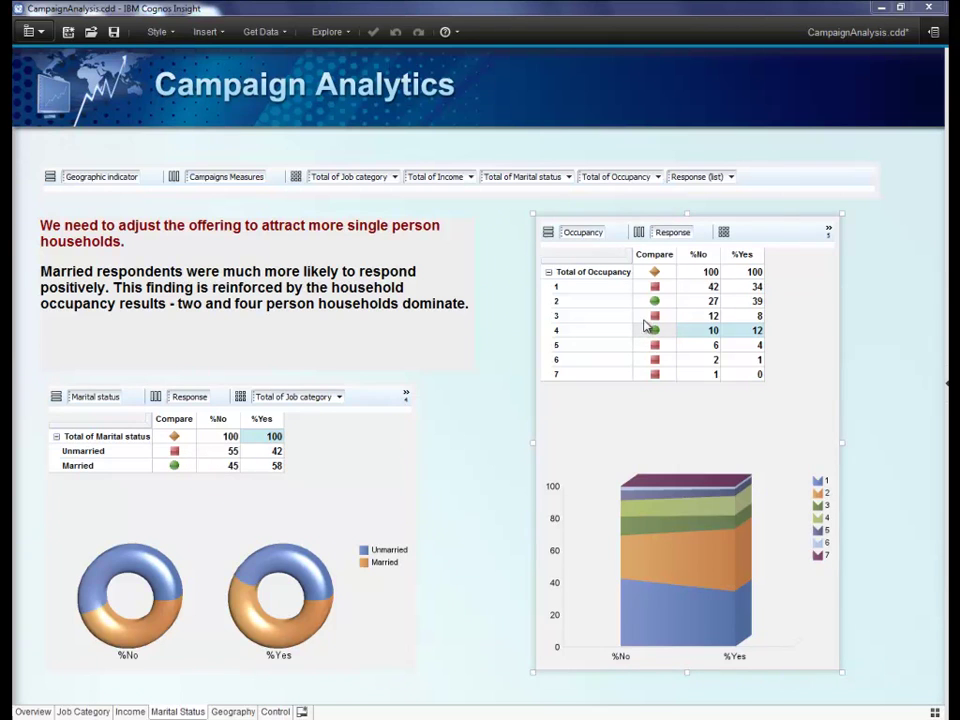
mouse_move(670, 308)
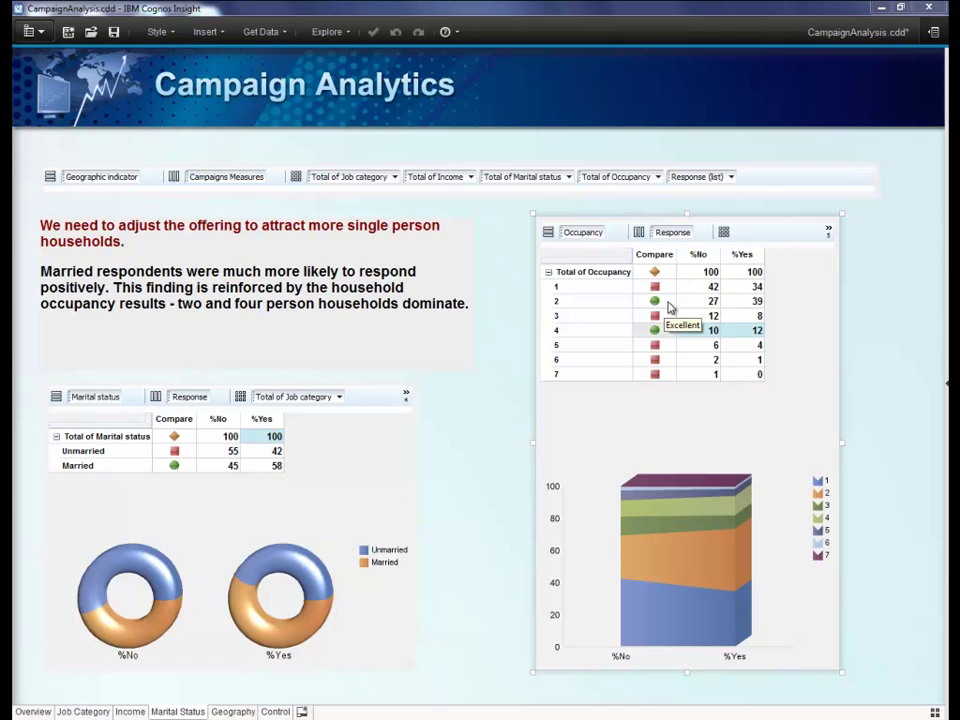
mouse_move(672, 335)
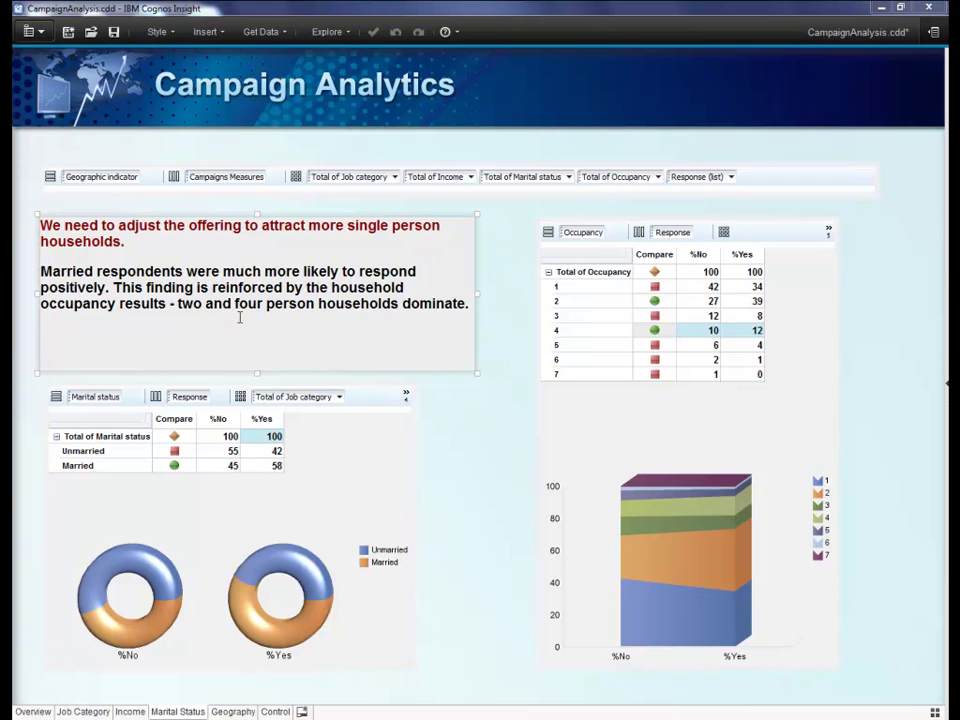
Change the marital status widget's donut charts into 3D column charts
click(340, 397)
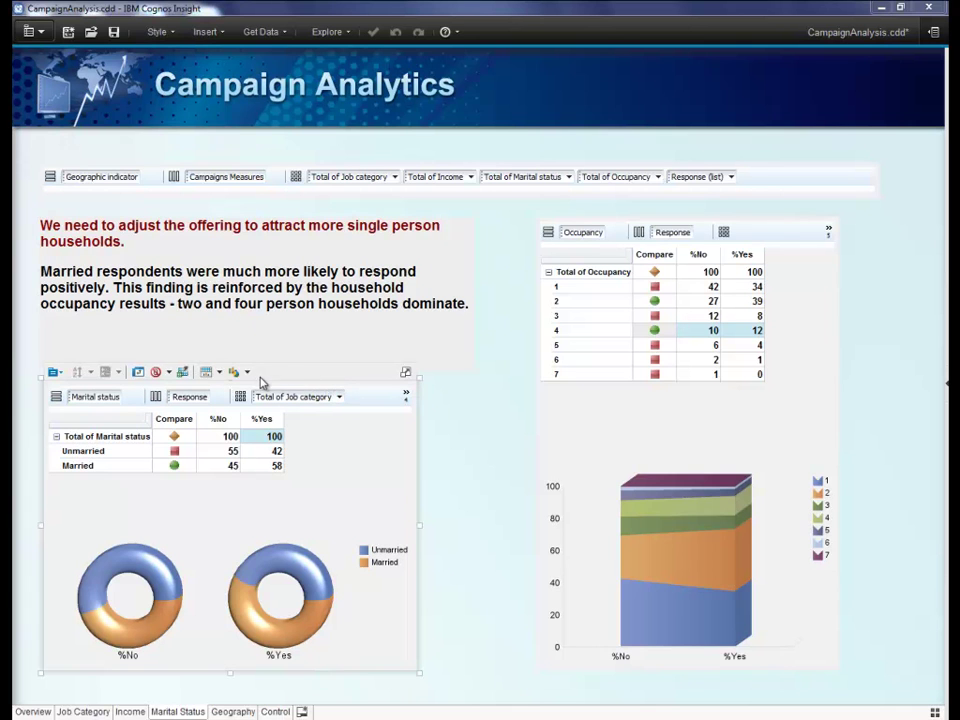
click(247, 372)
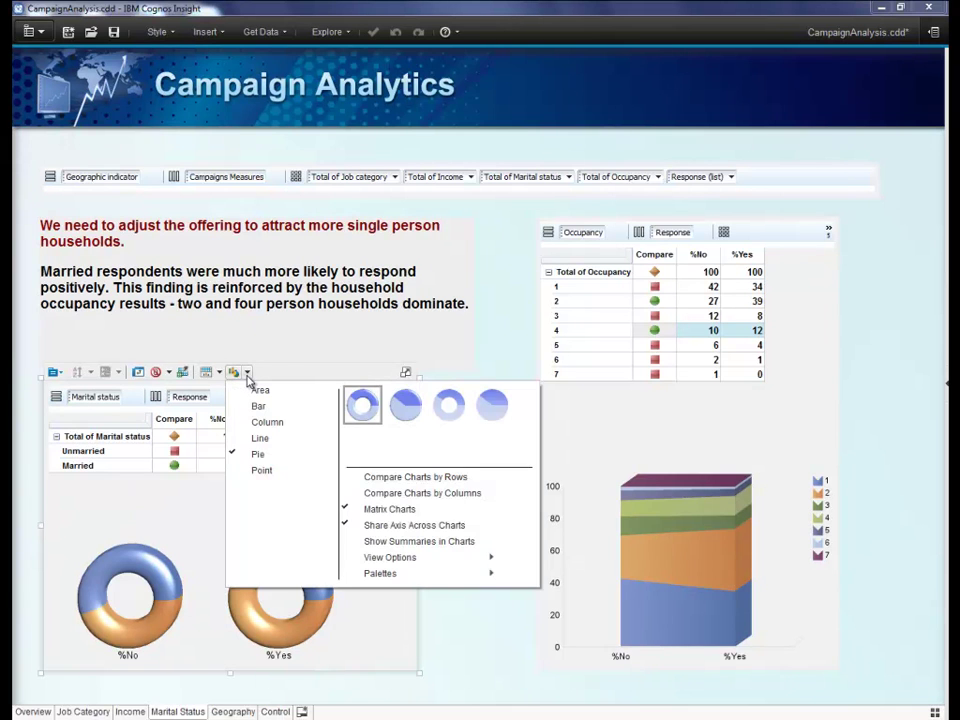
click(256, 423)
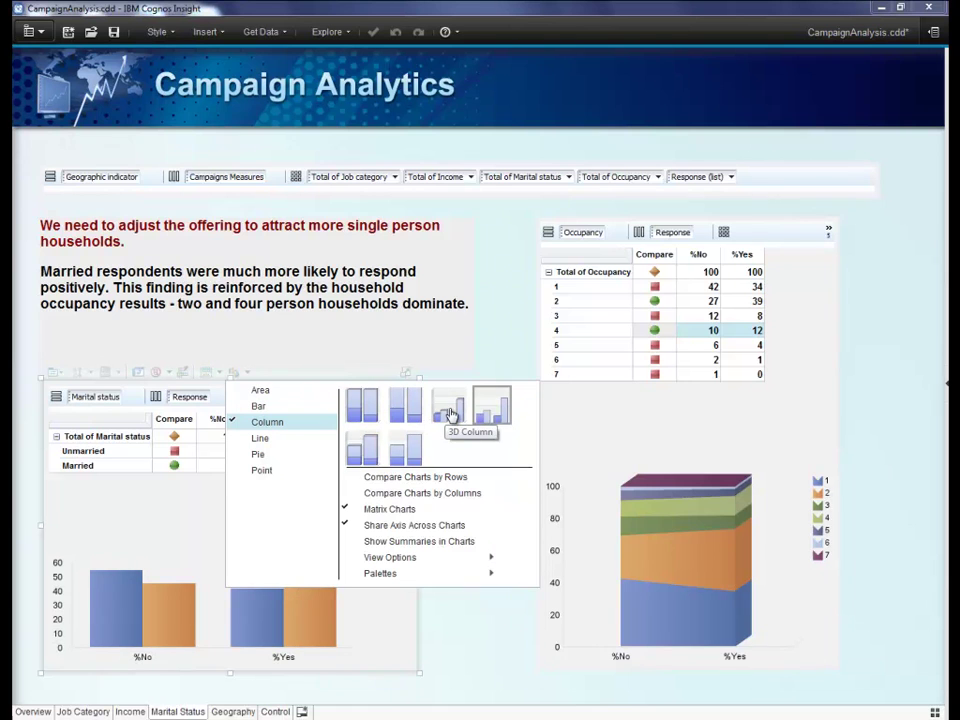
click(451, 414)
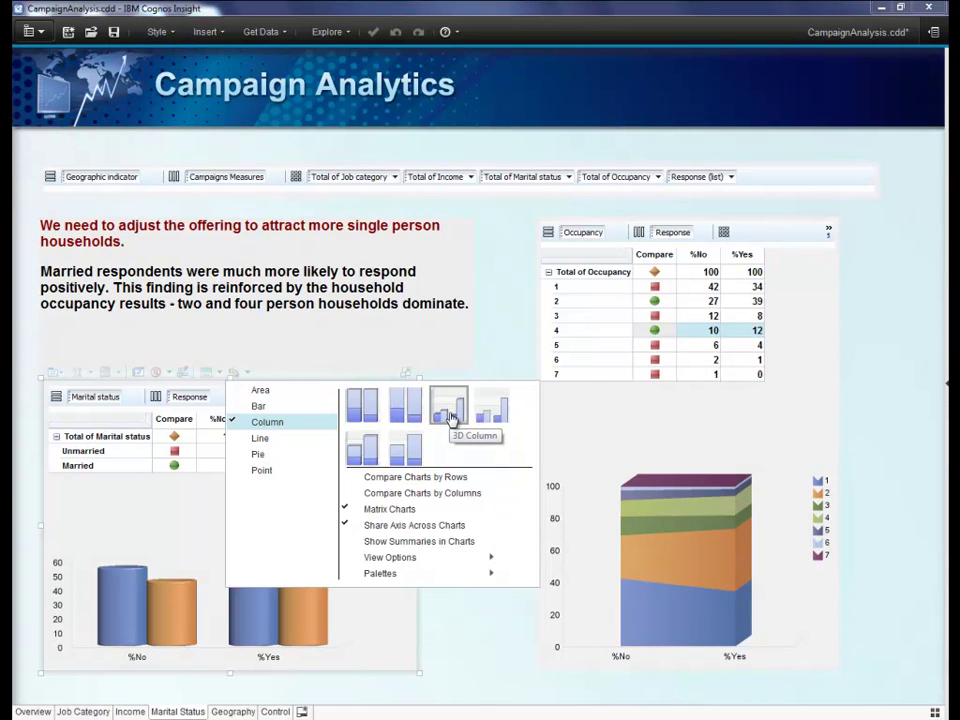
click(491, 371)
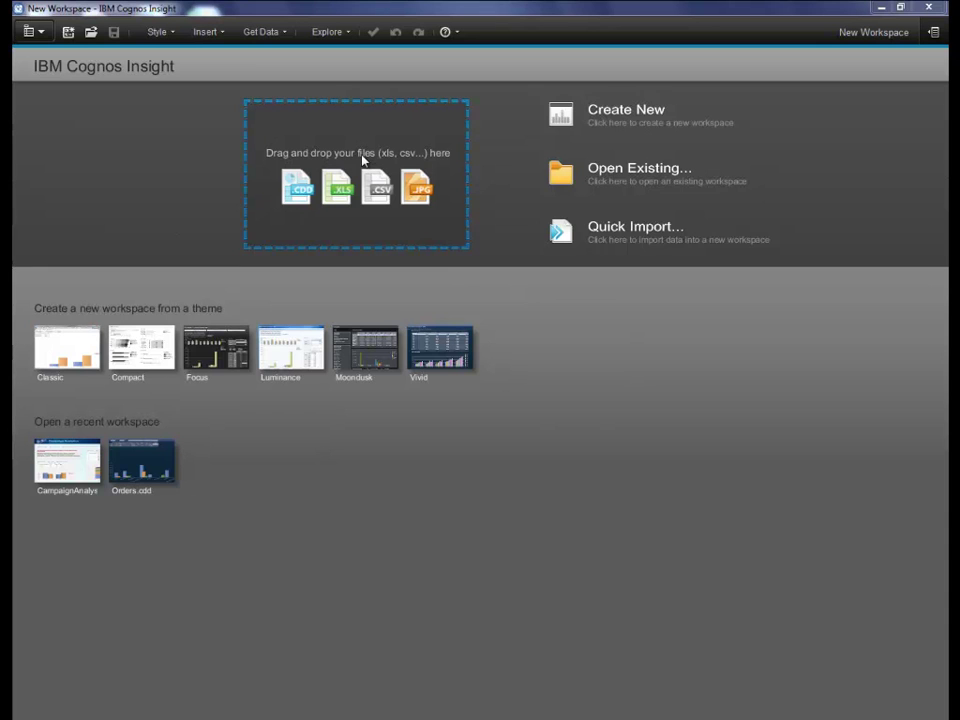
Start a data import from the Campaign Response Data relational ODBC connection
click(281, 32)
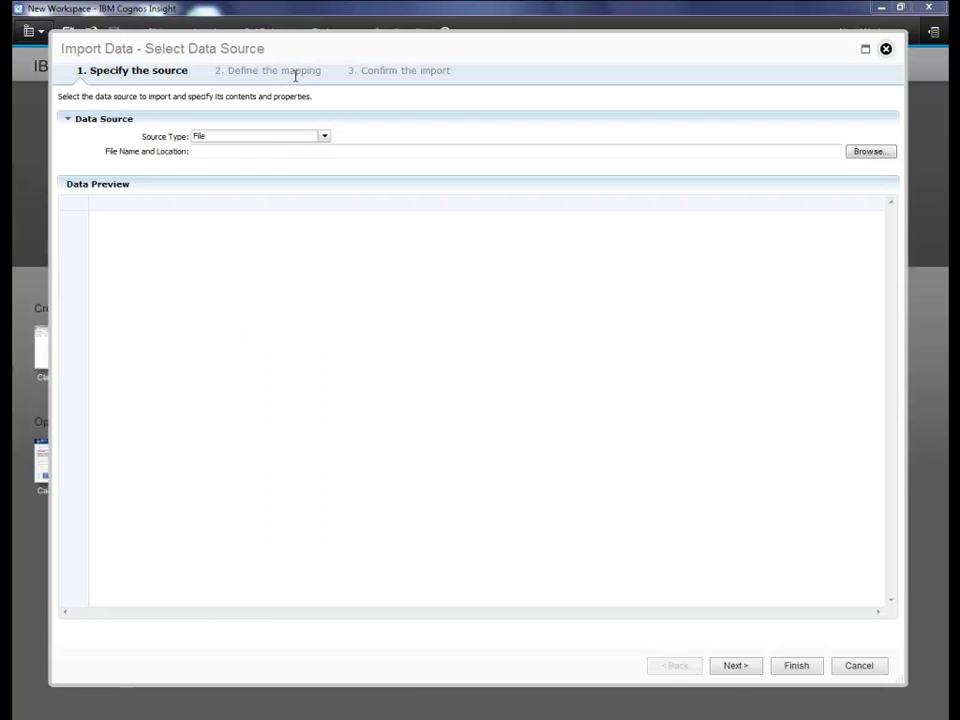
click(322, 136)
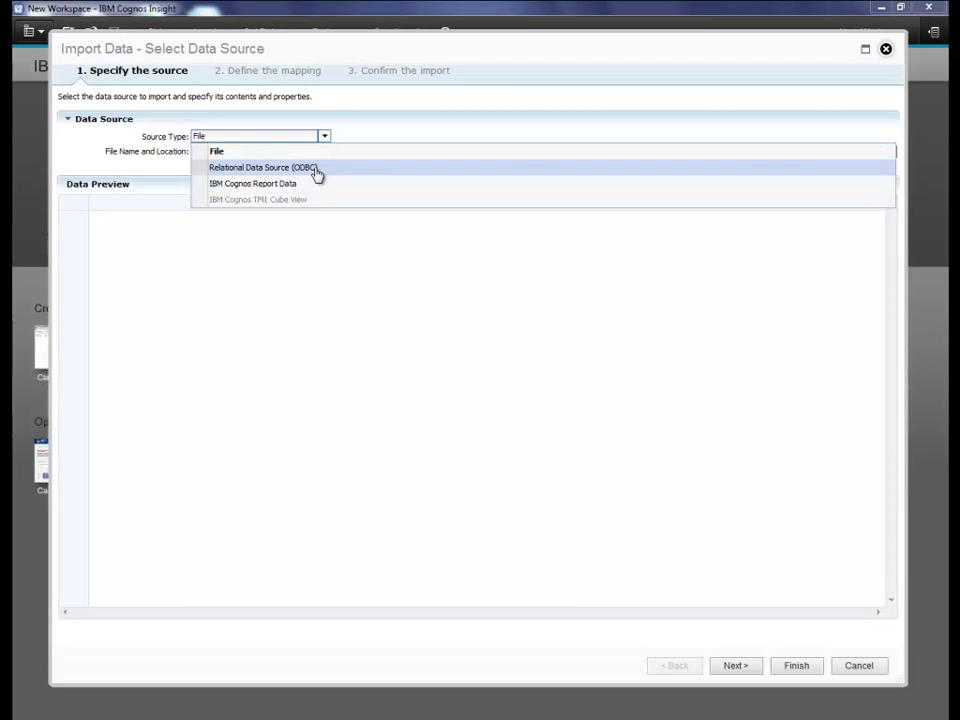
click(314, 168)
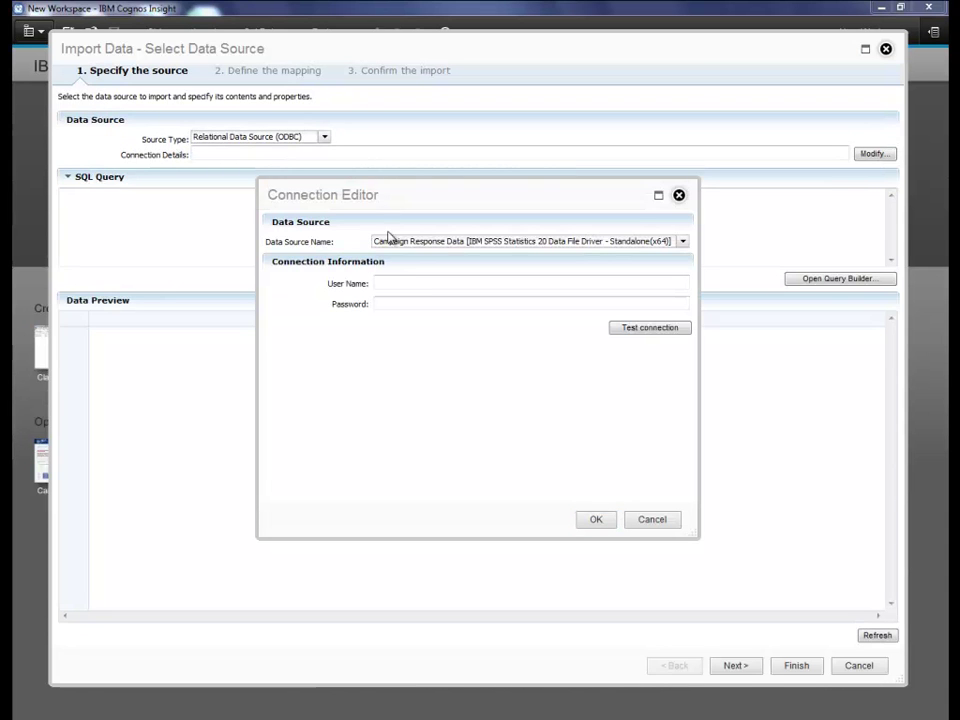
click(596, 520)
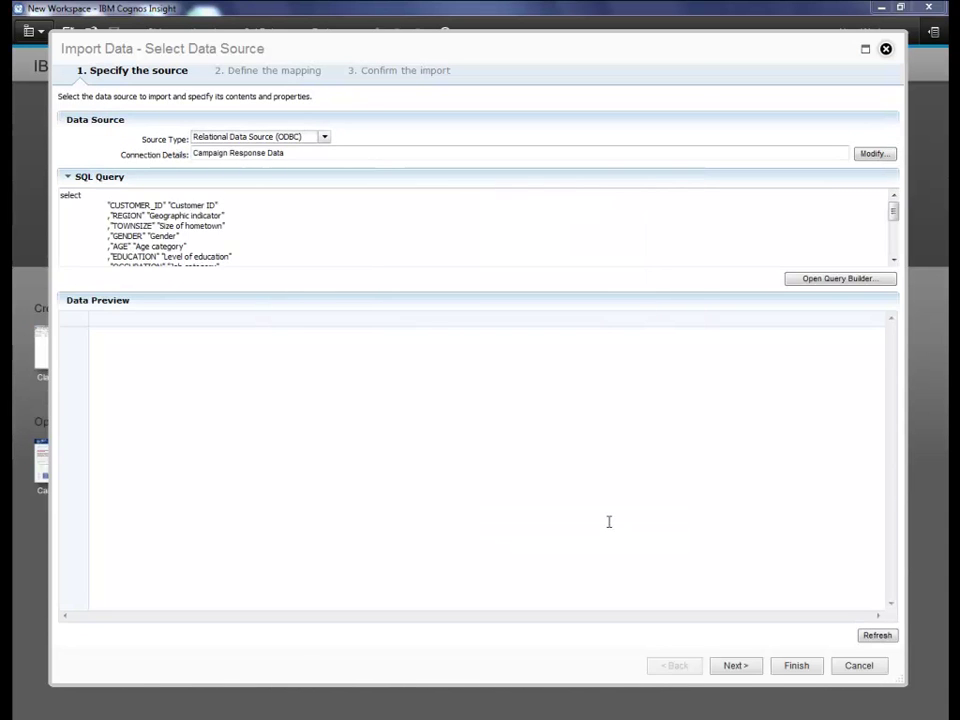
Advance the import to the data mapping stage and scroll the preview grid
click(733, 666)
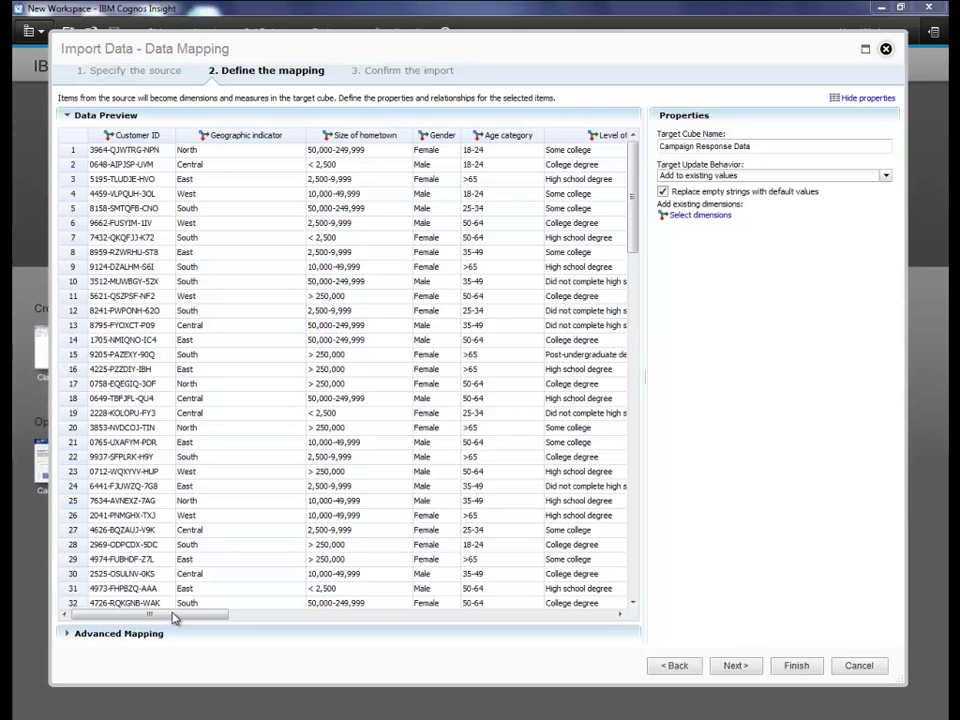
drag(172, 618, 508, 640)
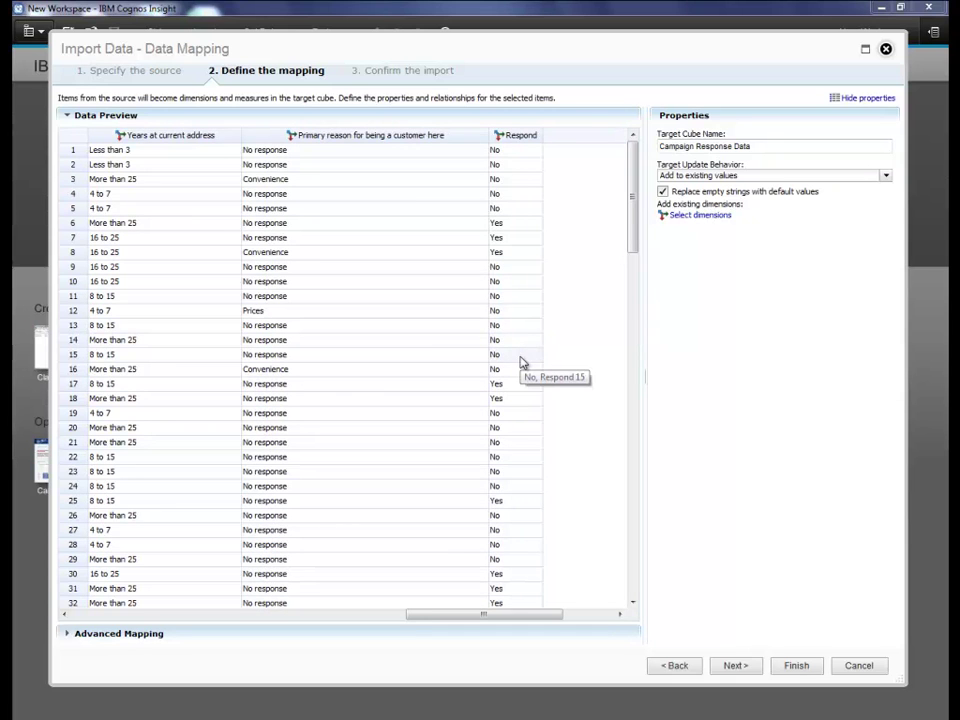
Hide the data preview and exclude Customer ID from the advanced mapping
click(68, 117)
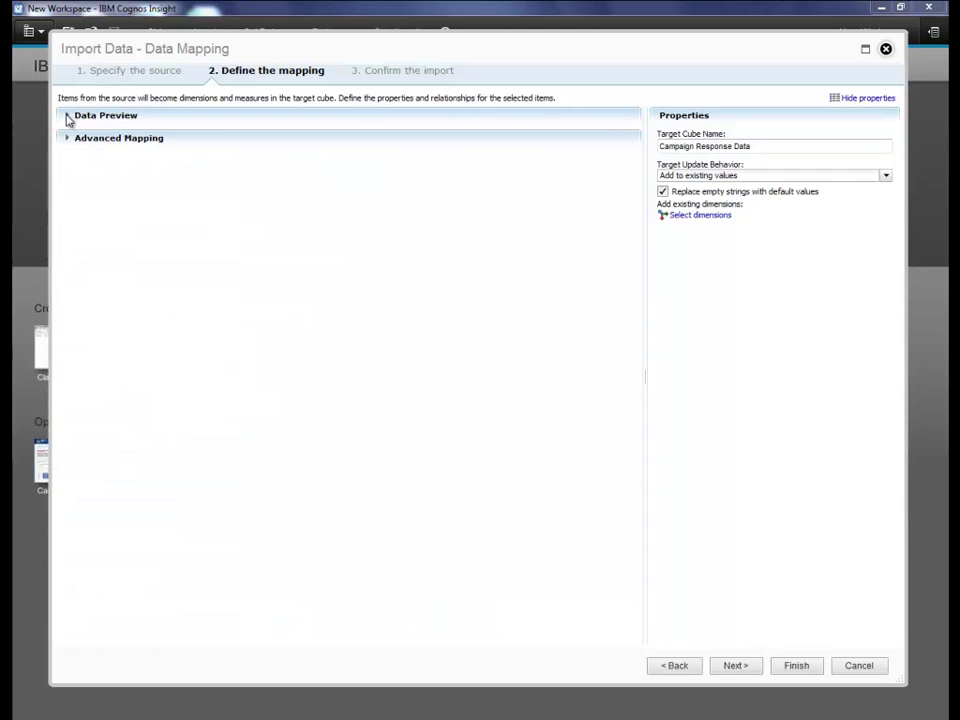
click(67, 139)
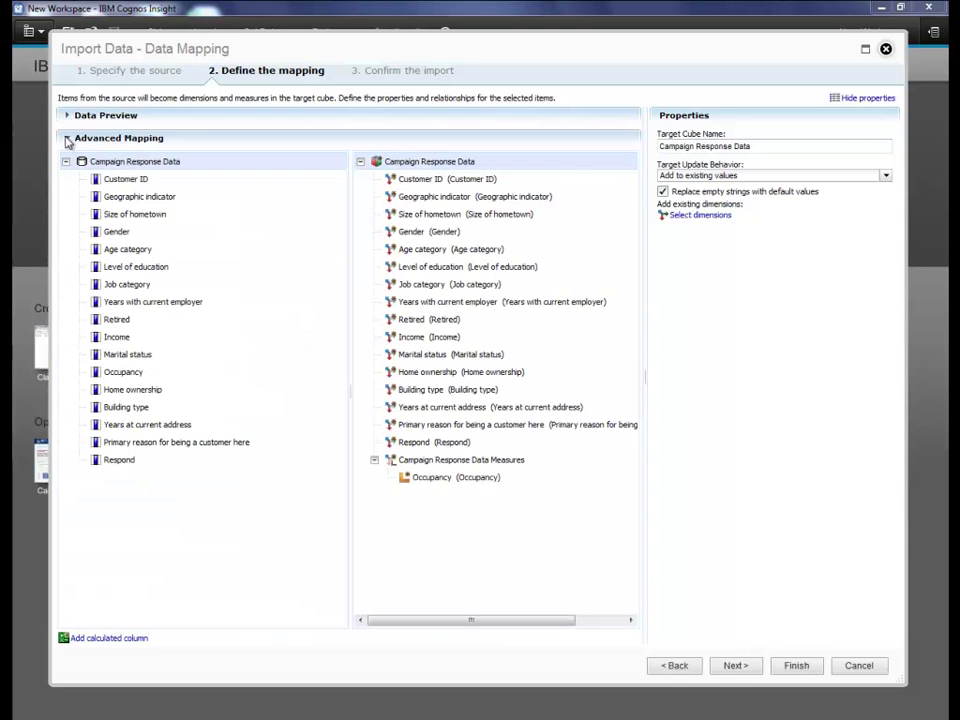
click(157, 181)
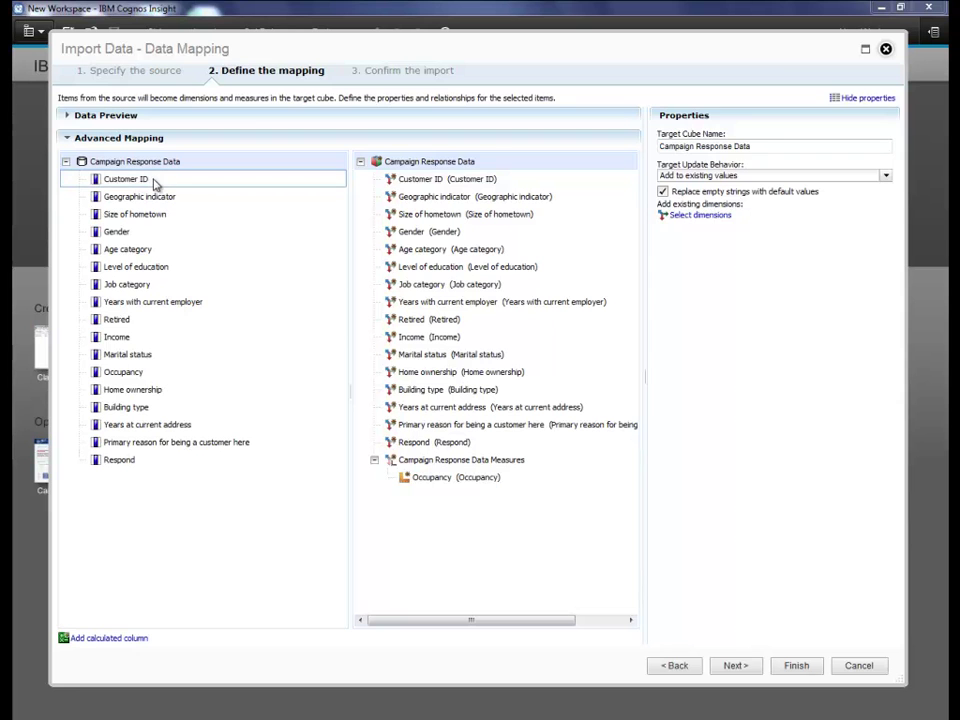
right_click(155, 183)
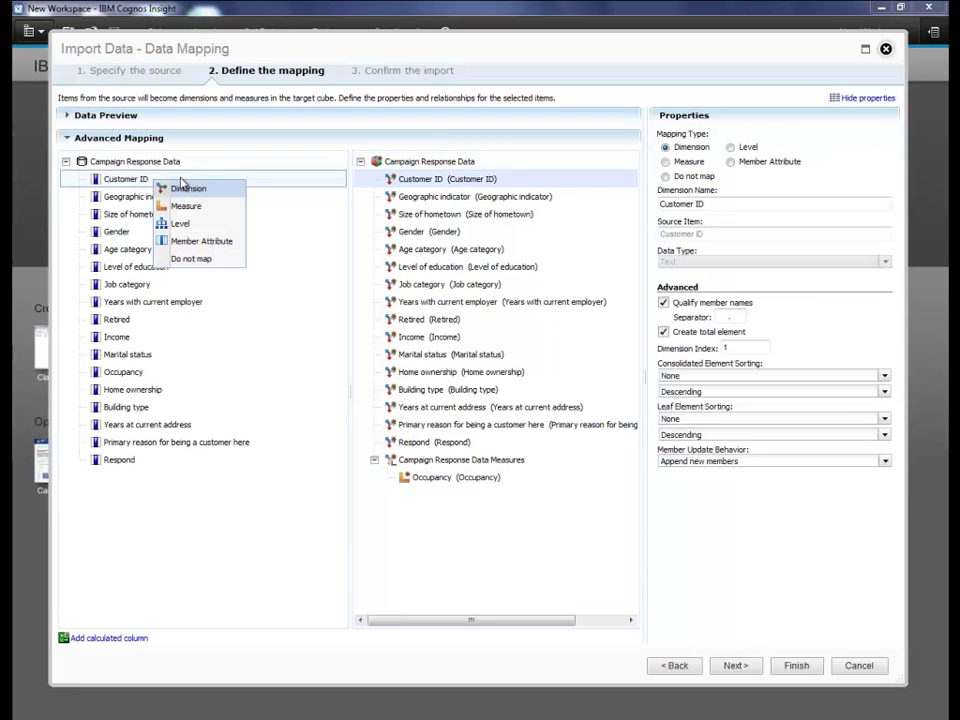
click(190, 259)
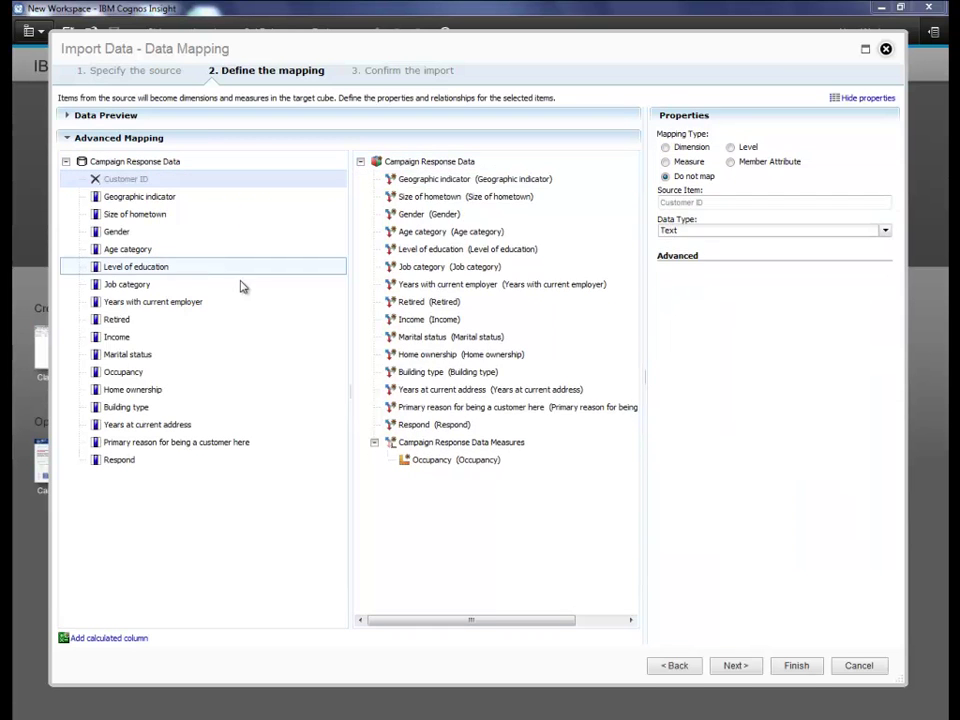
Map Occupancy as a dimension instead of a measure and finish the import
click(408, 461)
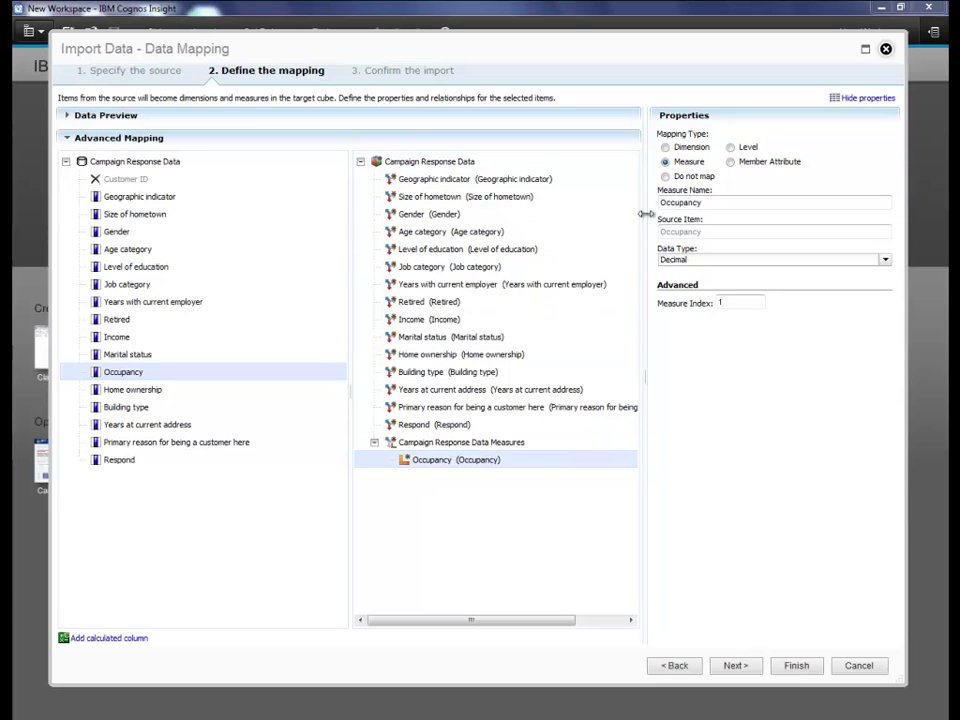
click(666, 148)
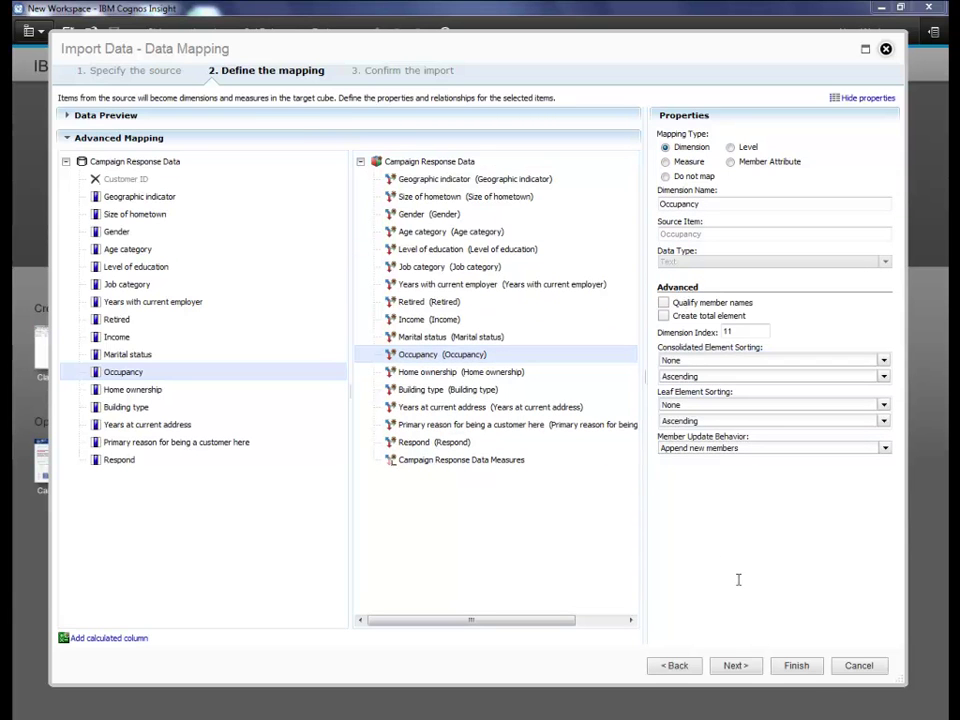
click(797, 666)
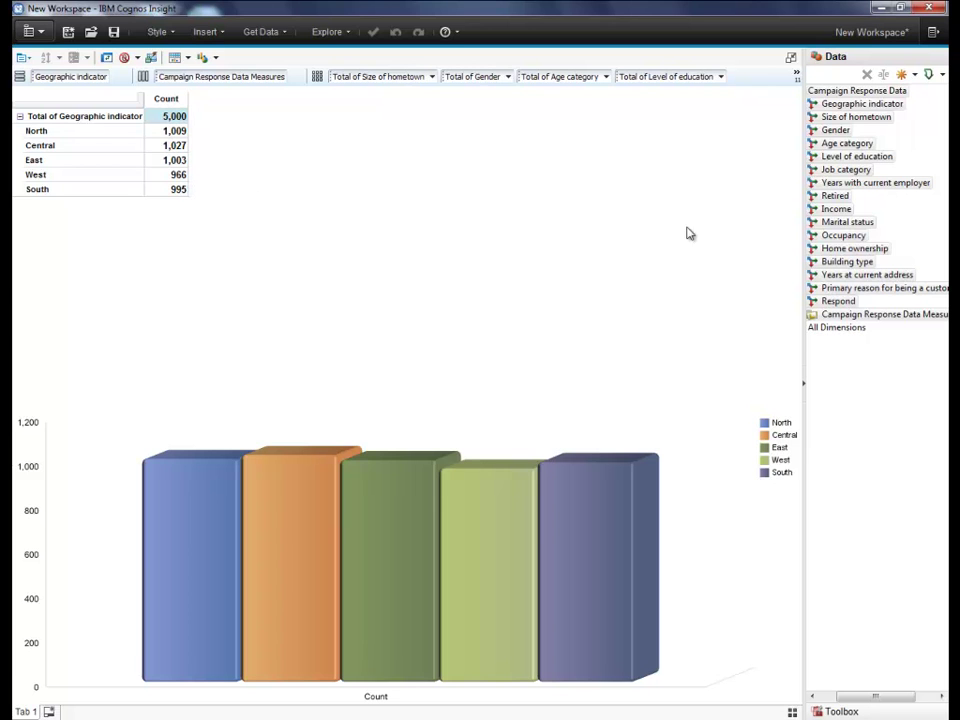
Add Respond across the crosstab columns, splitting counts into No (3,964) and Yes (1,036)
drag(815, 302, 246, 86)
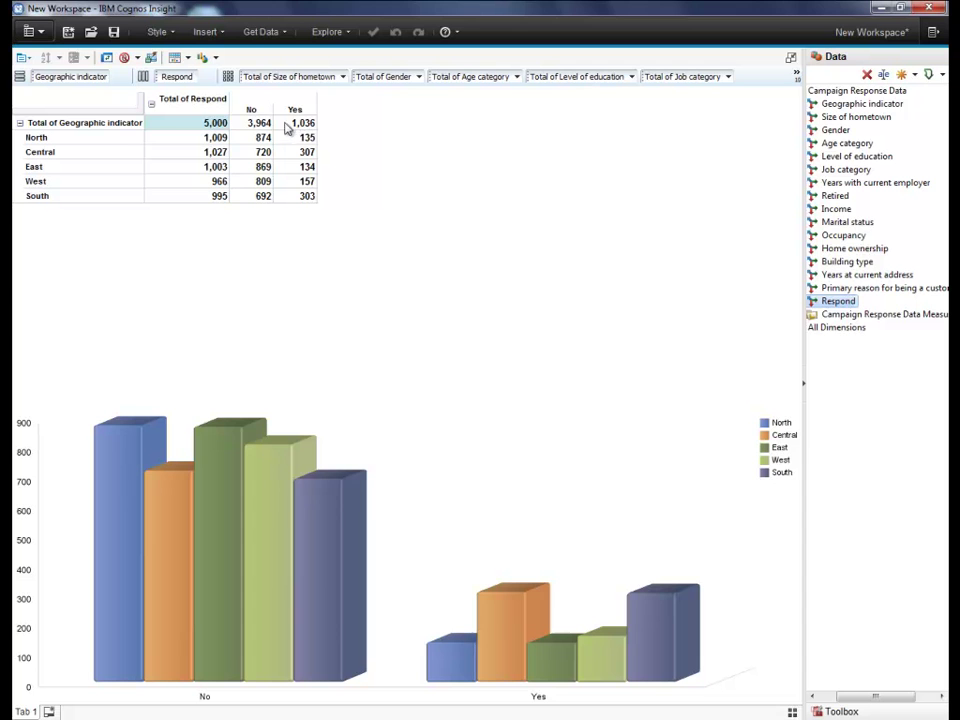
Duplicate the No column, naming the copy %No, then duplicate the Yes column
right_click(238, 112)
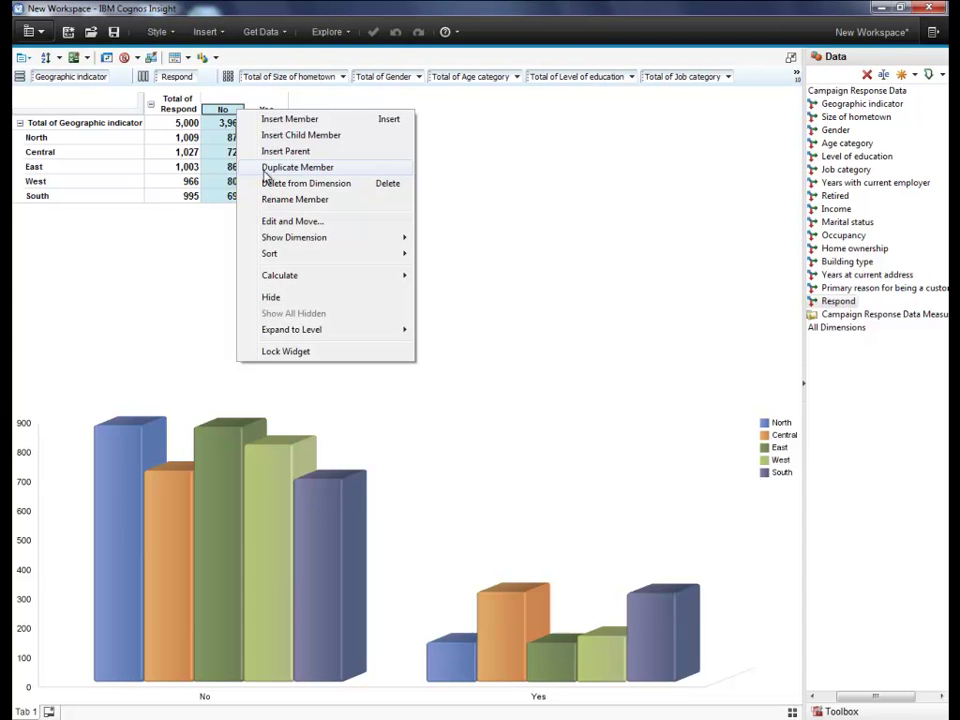
click(265, 169)
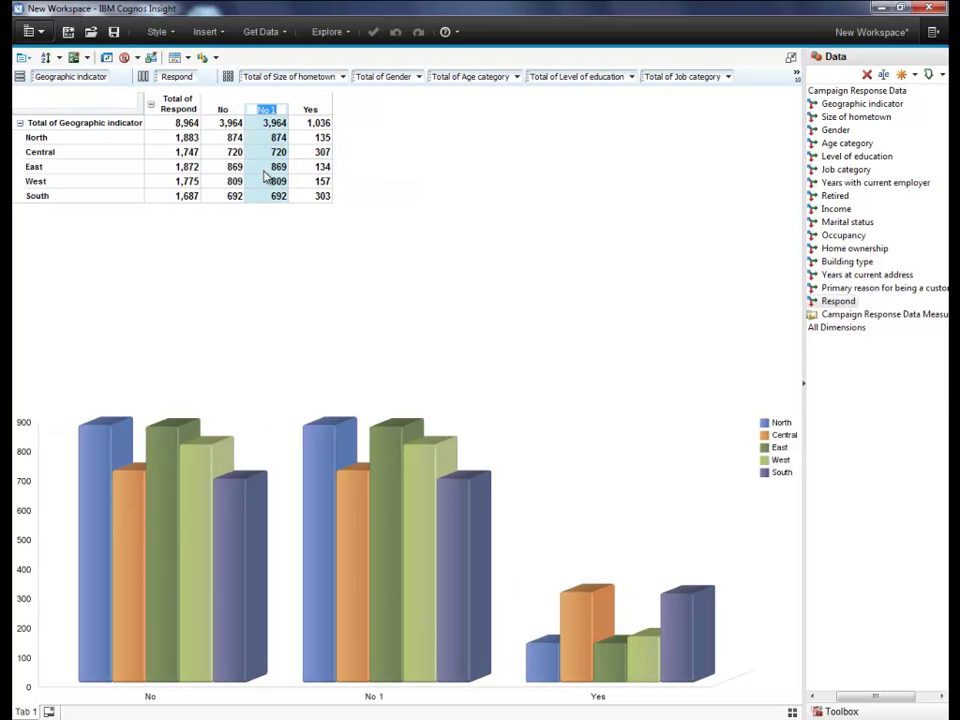
text(%No)
right_click(314, 113)
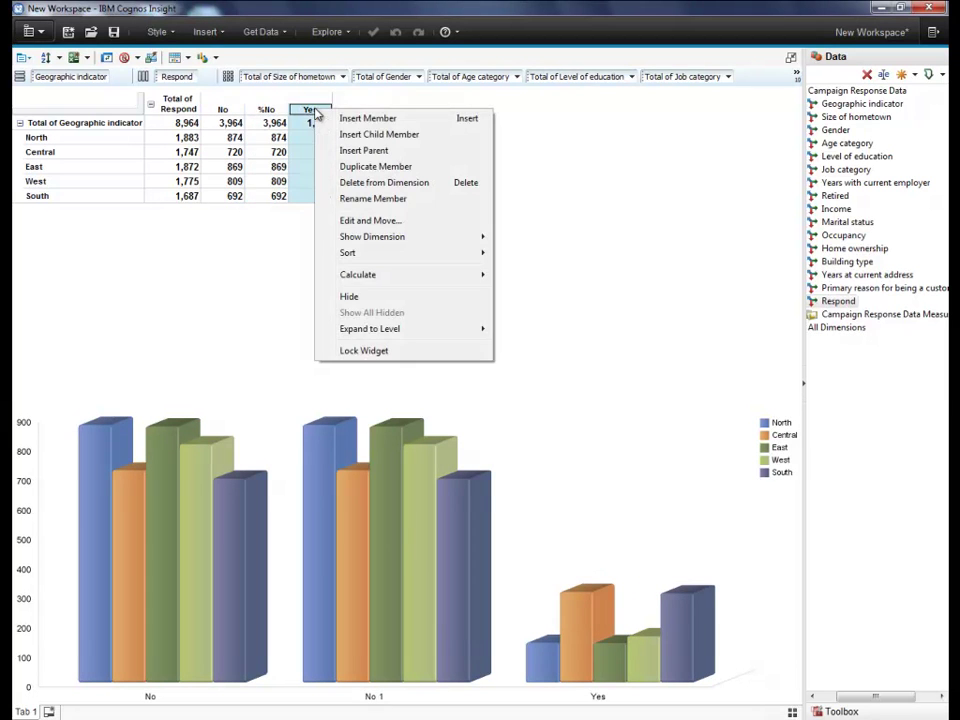
click(349, 168)
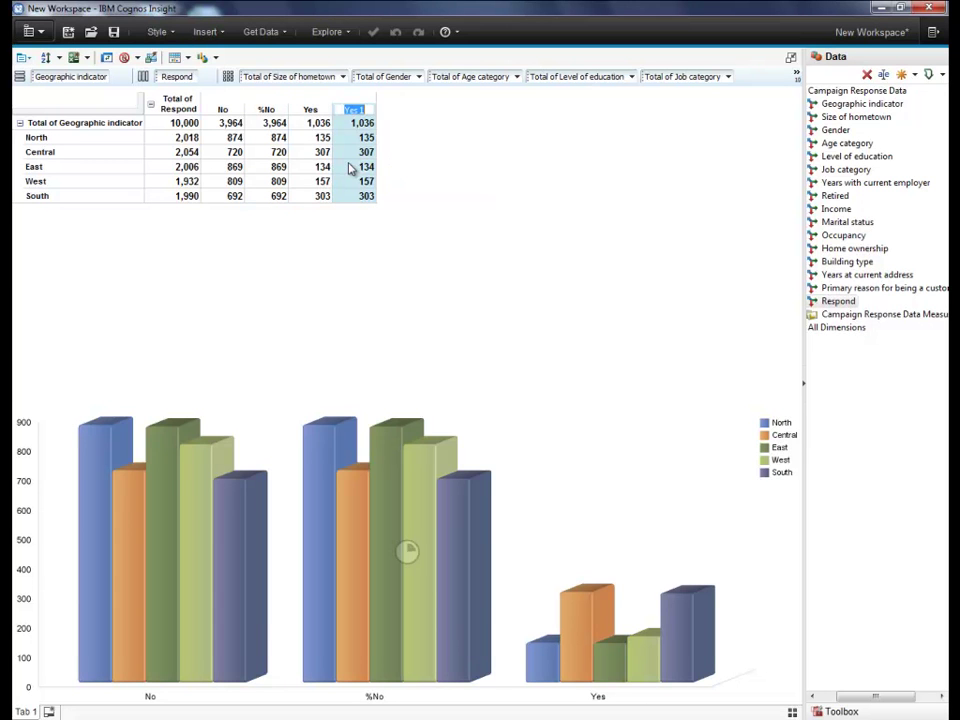
Name the Yes copy %Yes, enter 100 as the %No and %Yes totals, and select both columns
text(%)
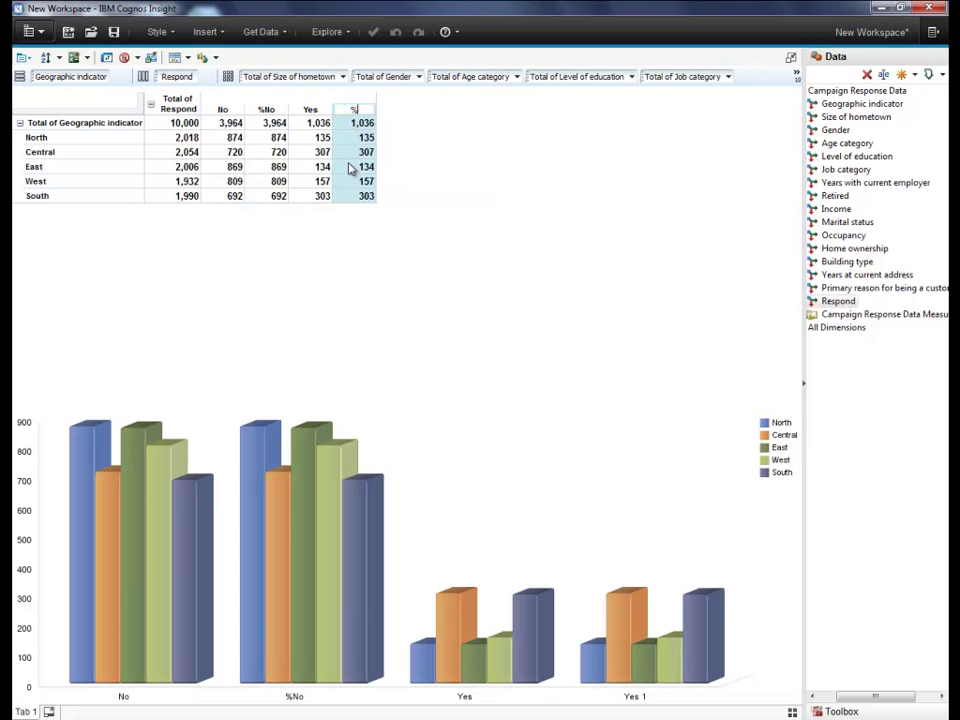
text(Yes)
click(277, 126)
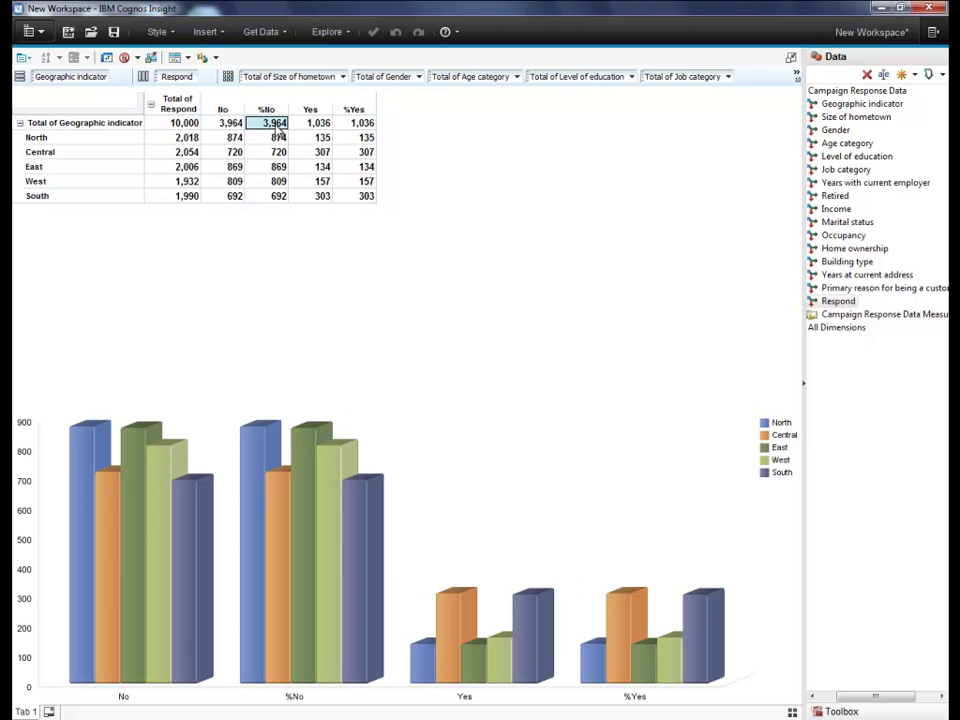
click(276, 125)
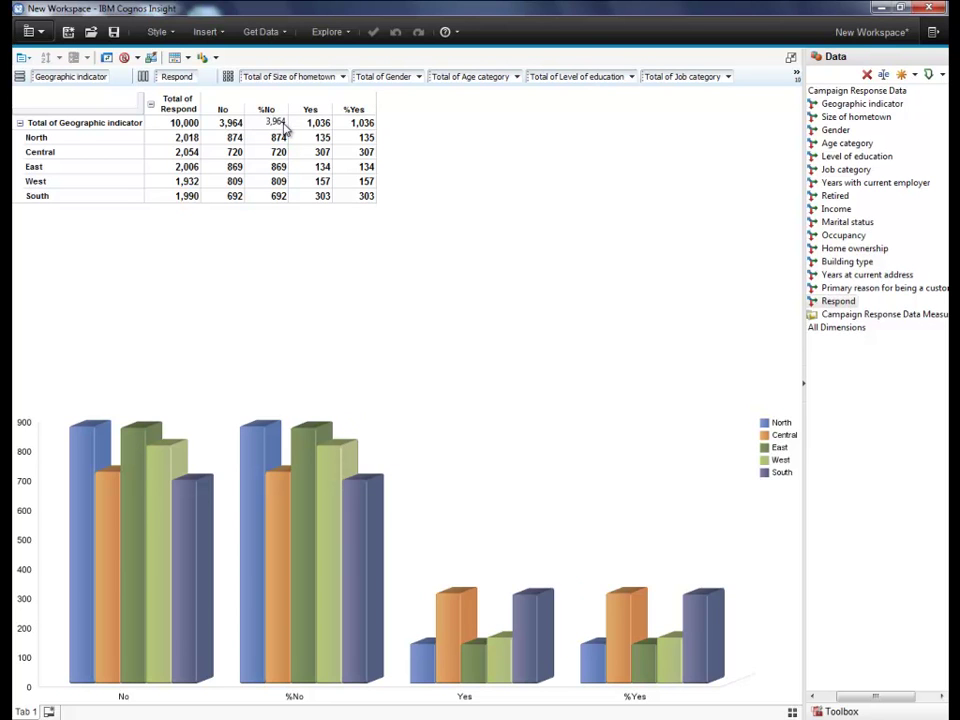
double_click(285, 124)
text(100)
click(361, 123)
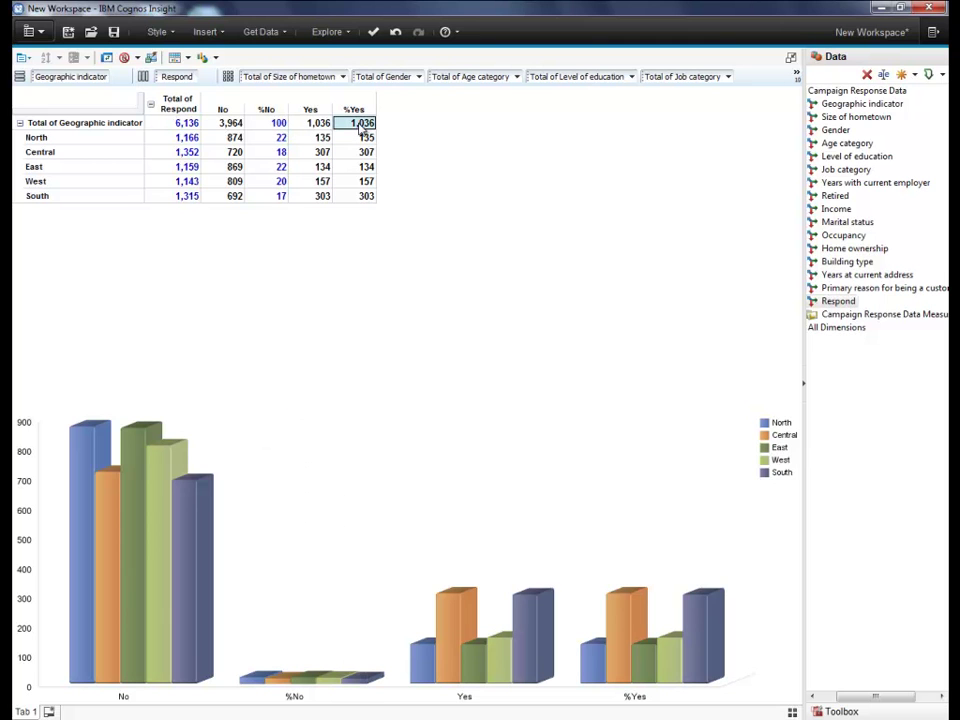
text(100)
key(Return)
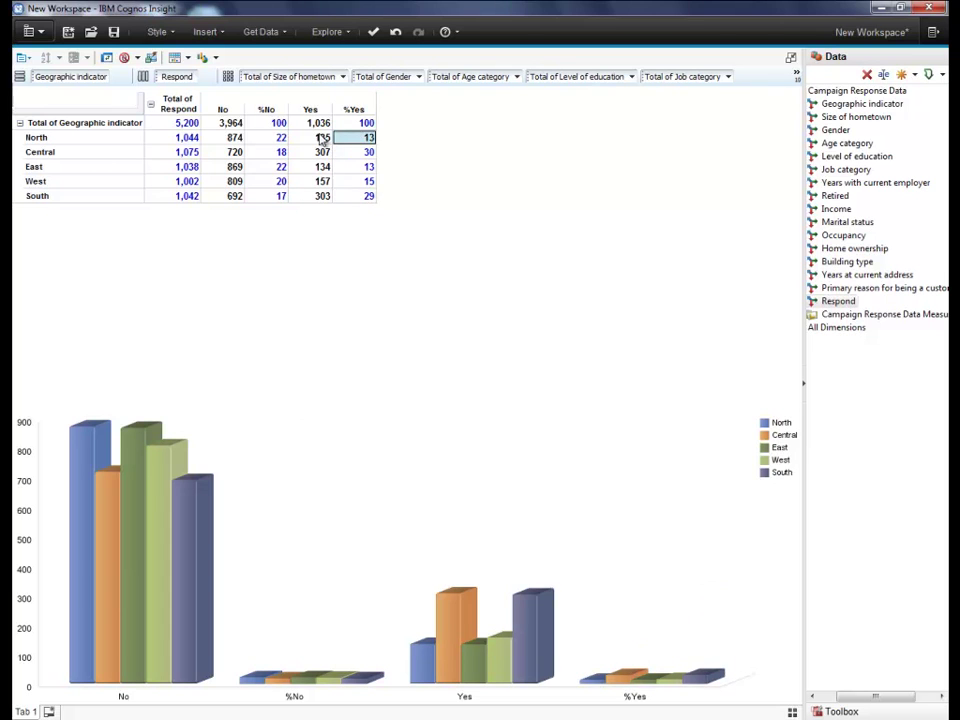
click(268, 111)
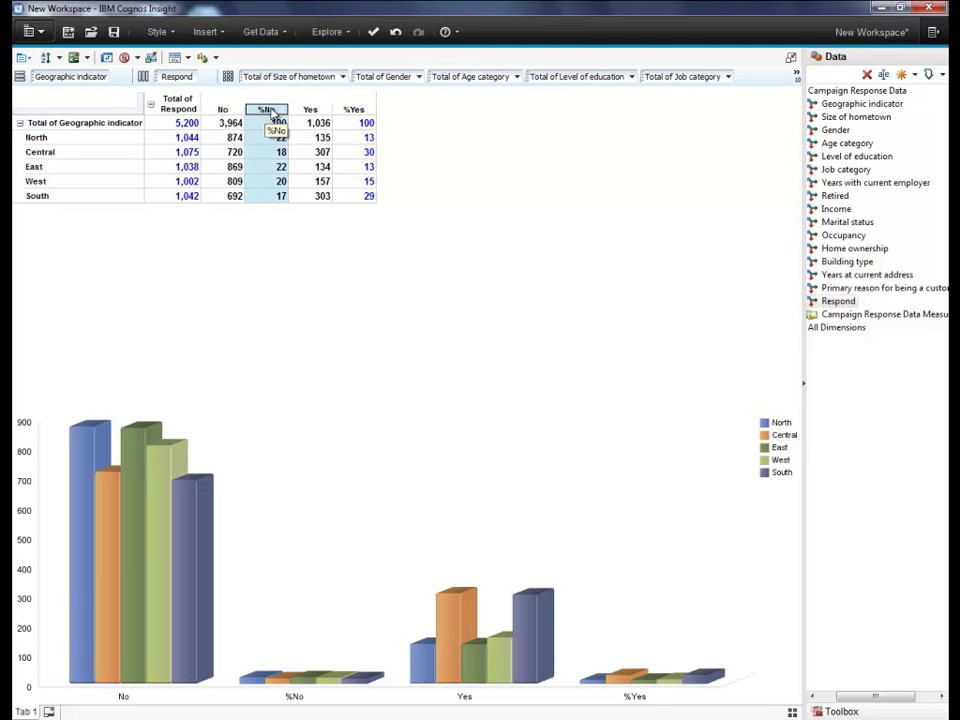
ctrl+click(358, 111)
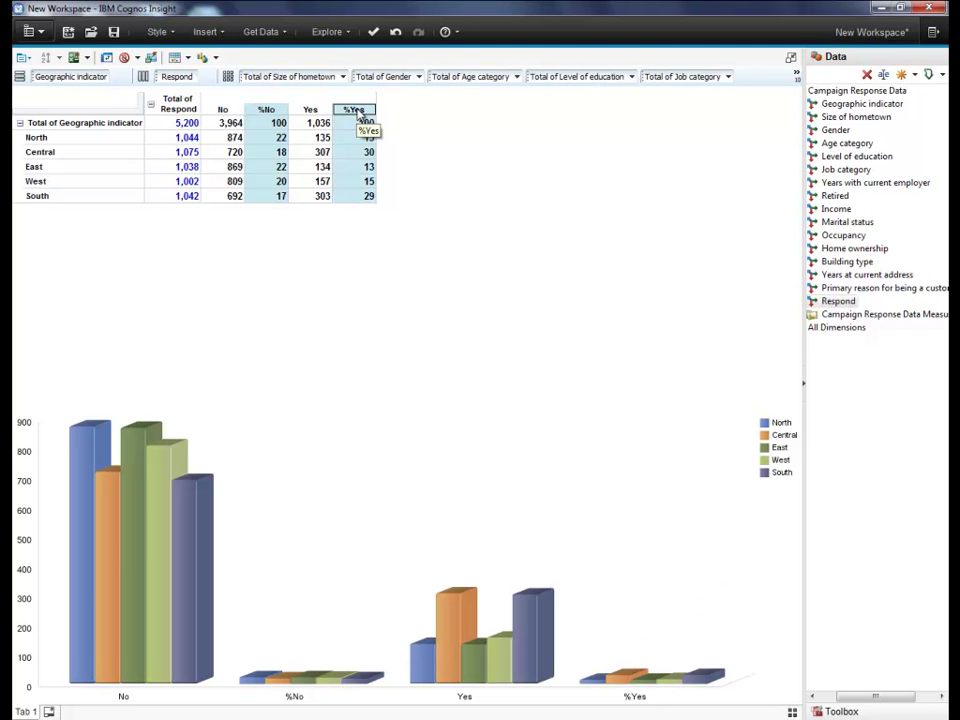
Add a 'Compare %Yes vs. %No' calculated column and name it Compare
right_click(358, 111)
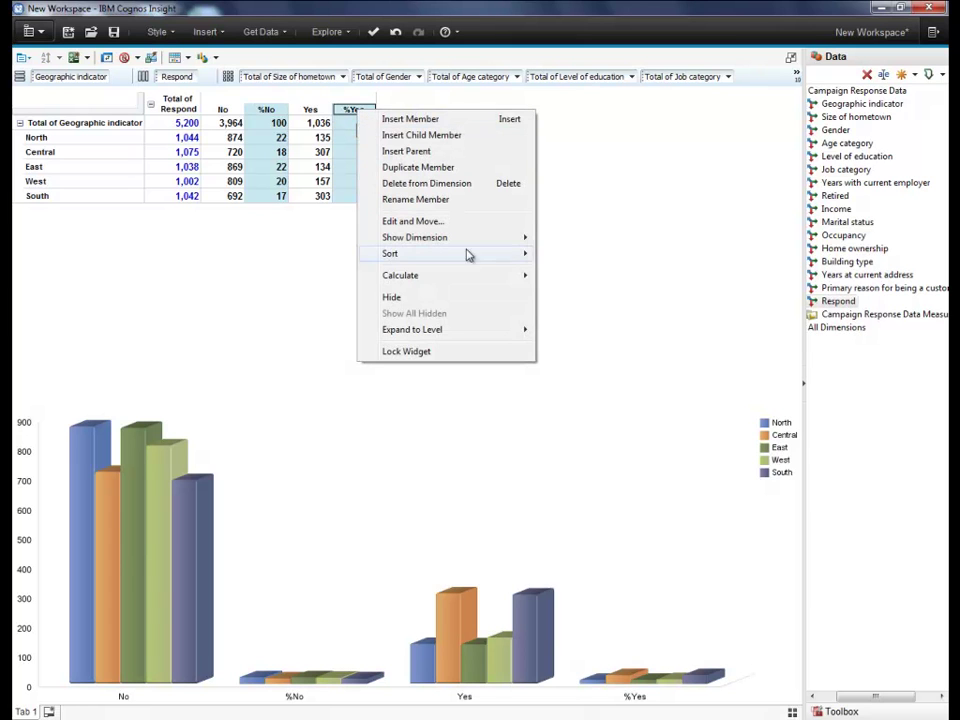
mouse_move(477, 277)
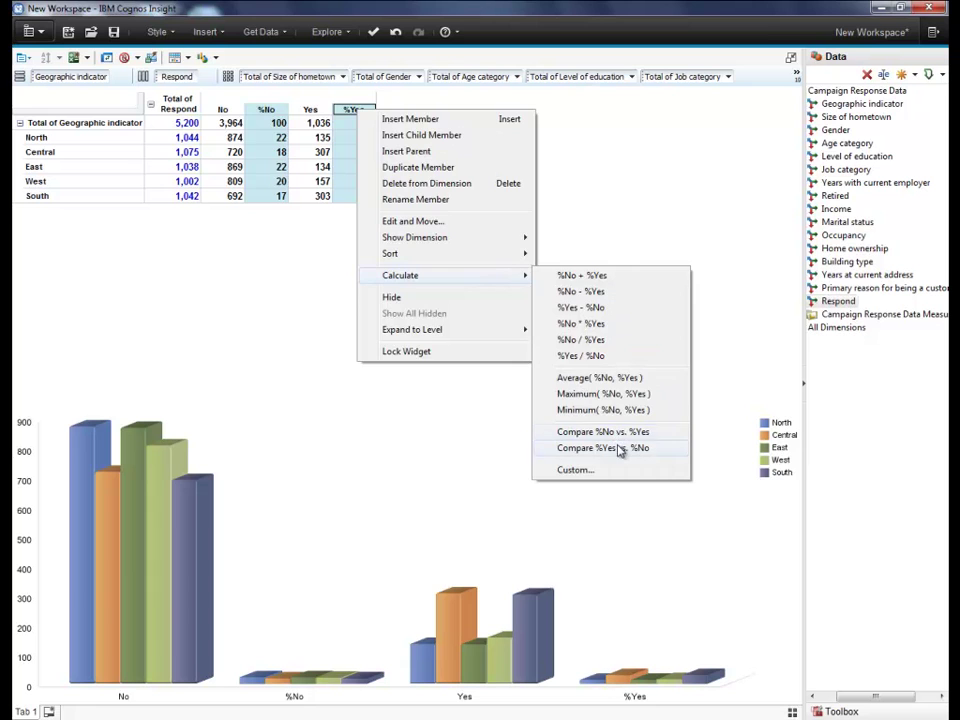
click(620, 449)
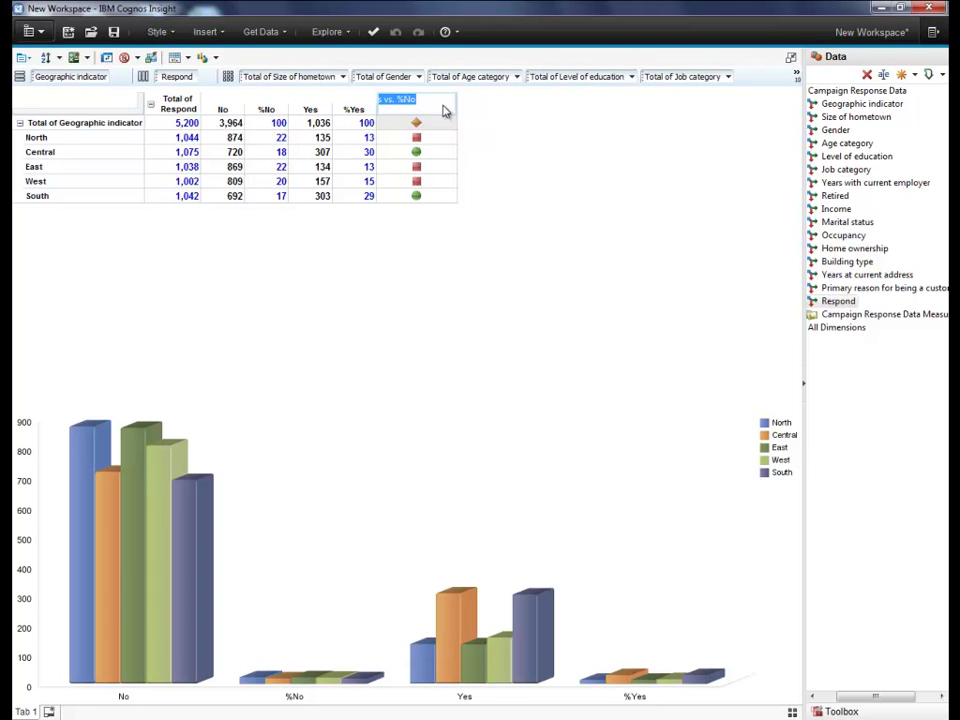
text(Compare)
right_click(444, 118)
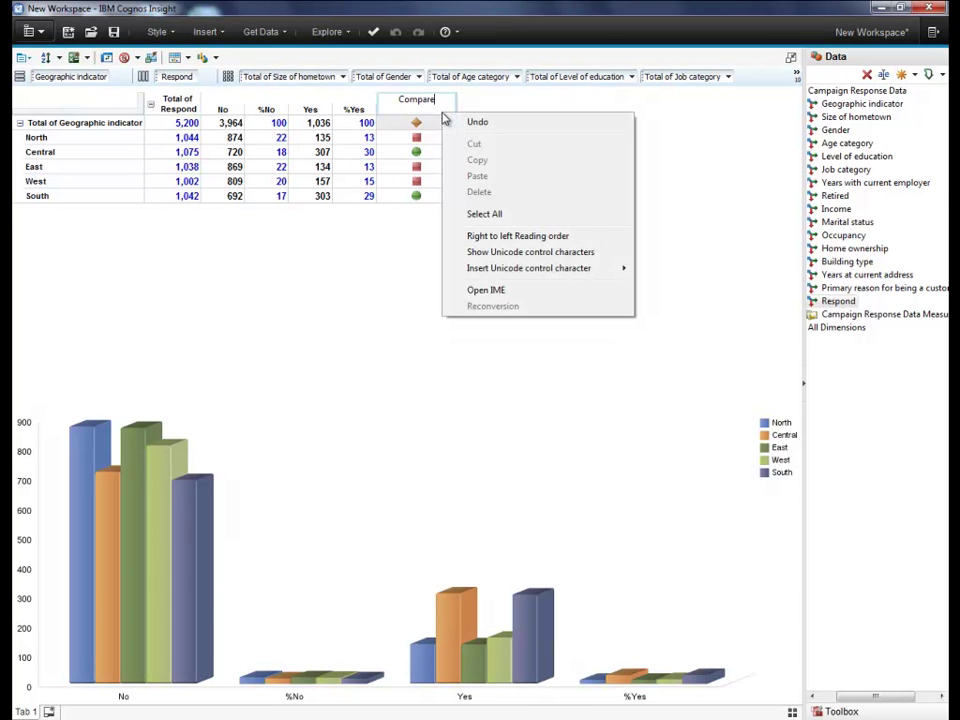
click(439, 122)
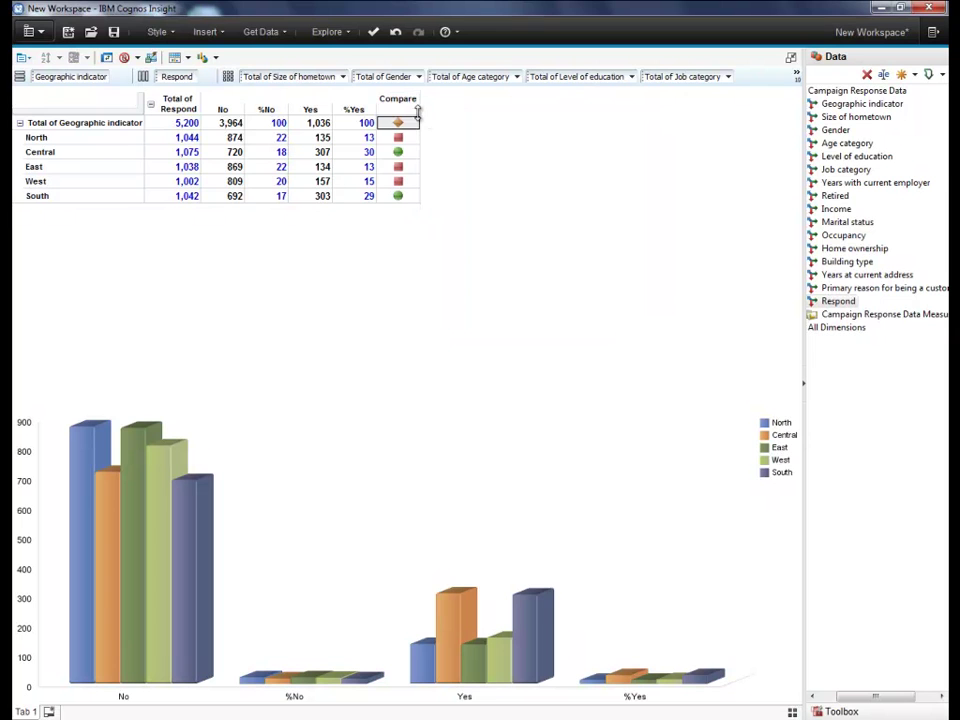
Sort the crosstab regions by Compare value in descending order, putting South and Central first
right_click(404, 111)
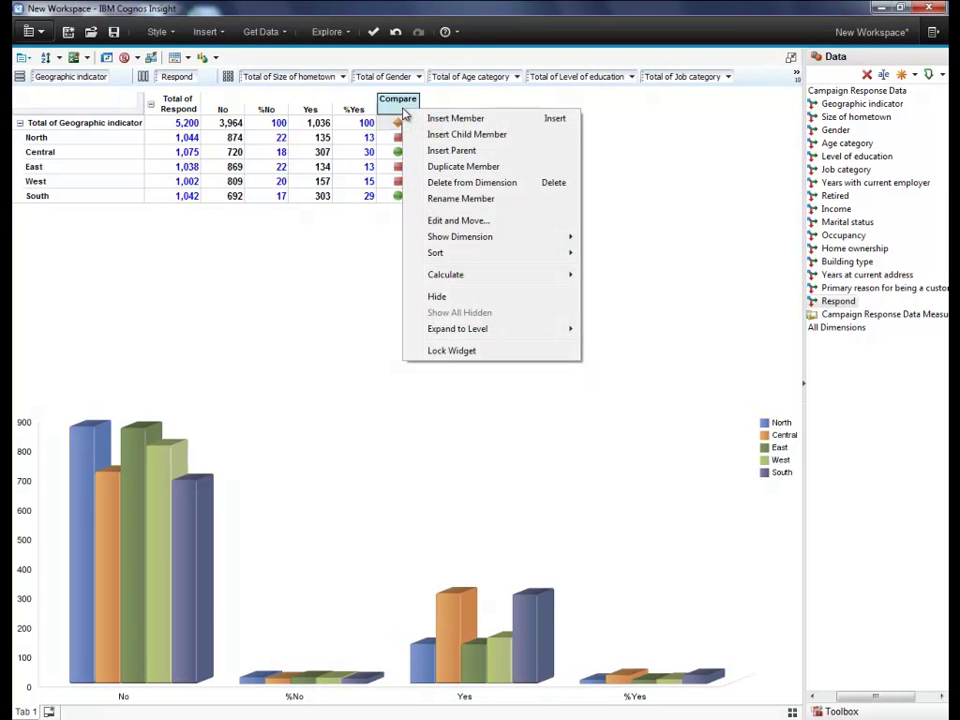
mouse_move(478, 255)
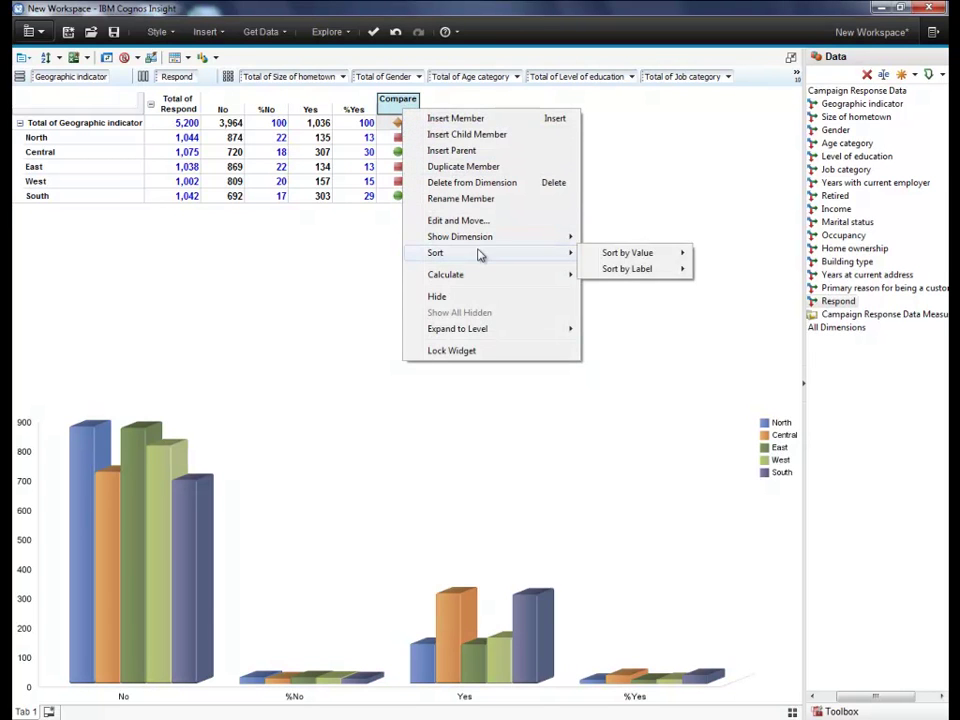
mouse_move(622, 257)
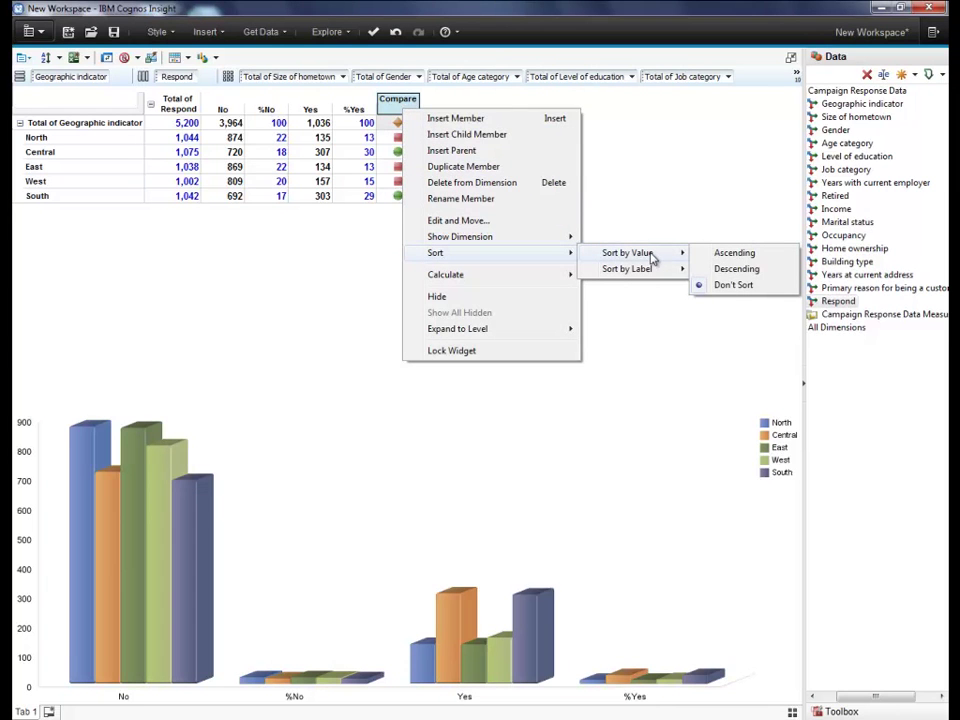
click(724, 269)
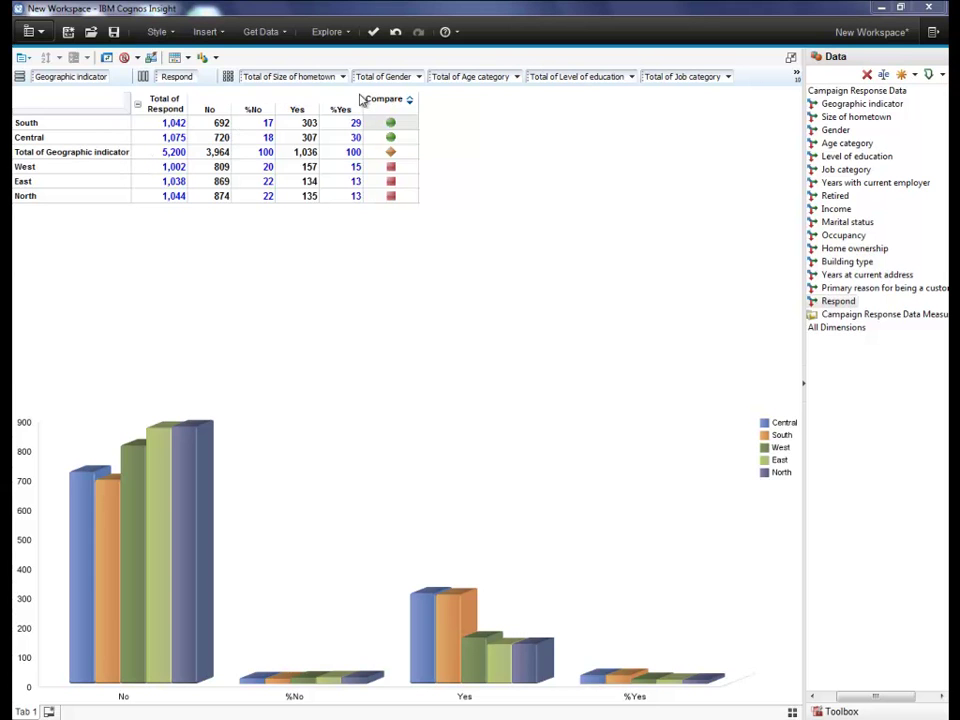
Restore the widget, add a Respond filter showing Compare, %No, %Yes and Total, and move the table lower
click(792, 58)
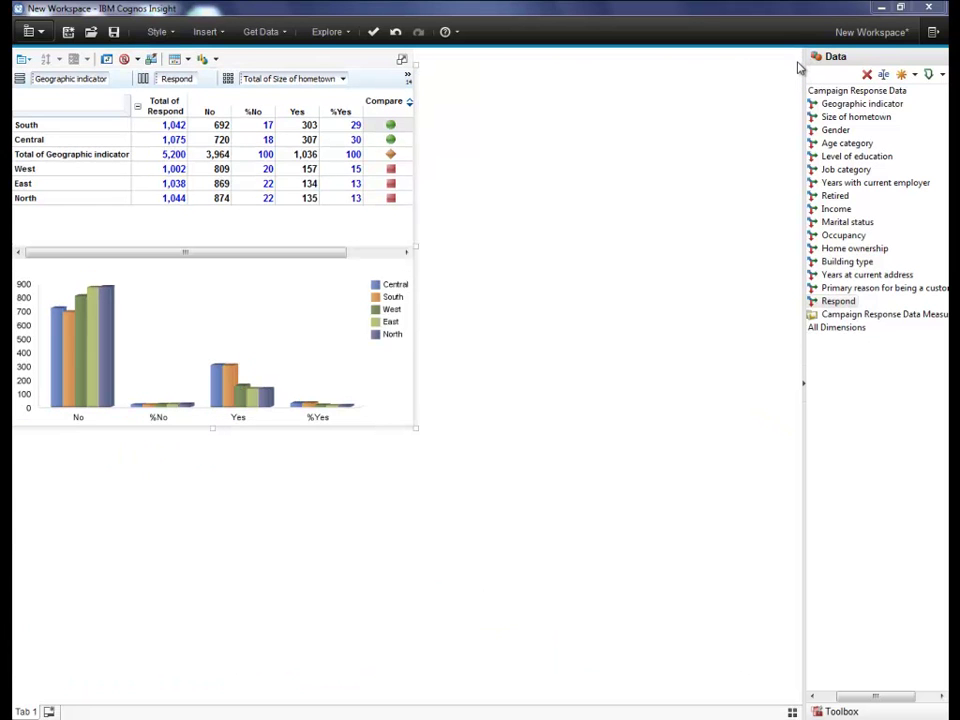
drag(835, 301, 516, 72)
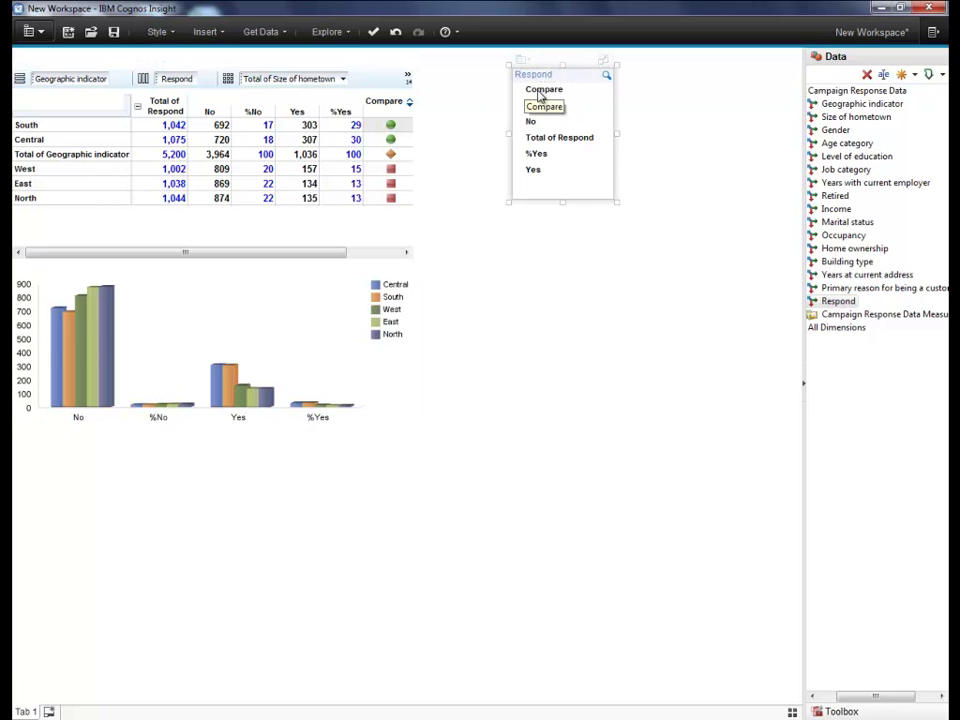
click(540, 92)
ctrl+click(538, 105)
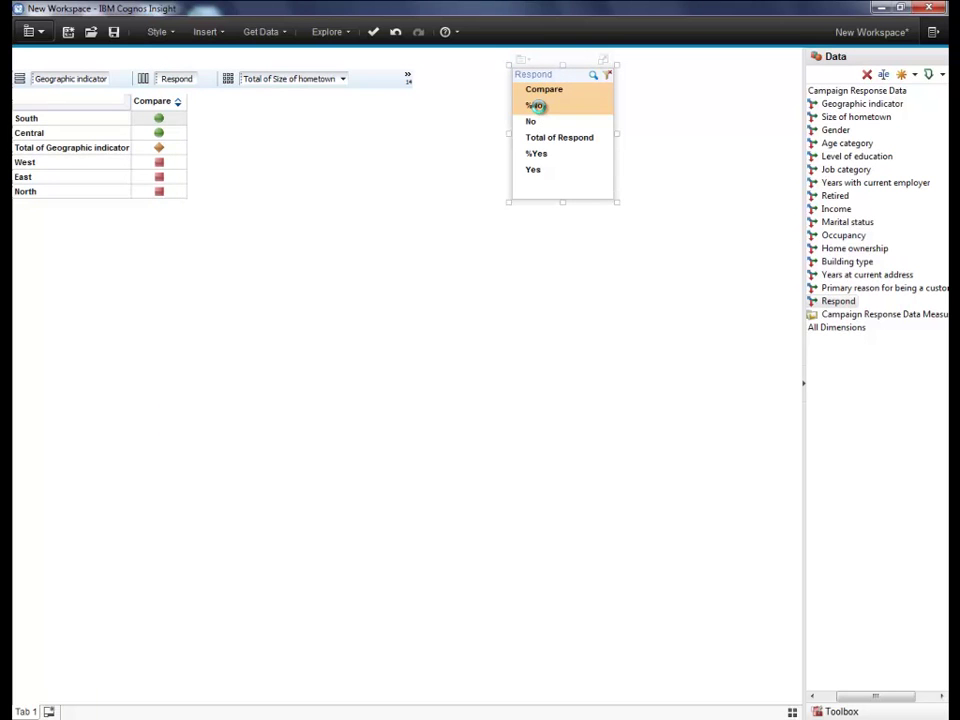
ctrl+click(538, 153)
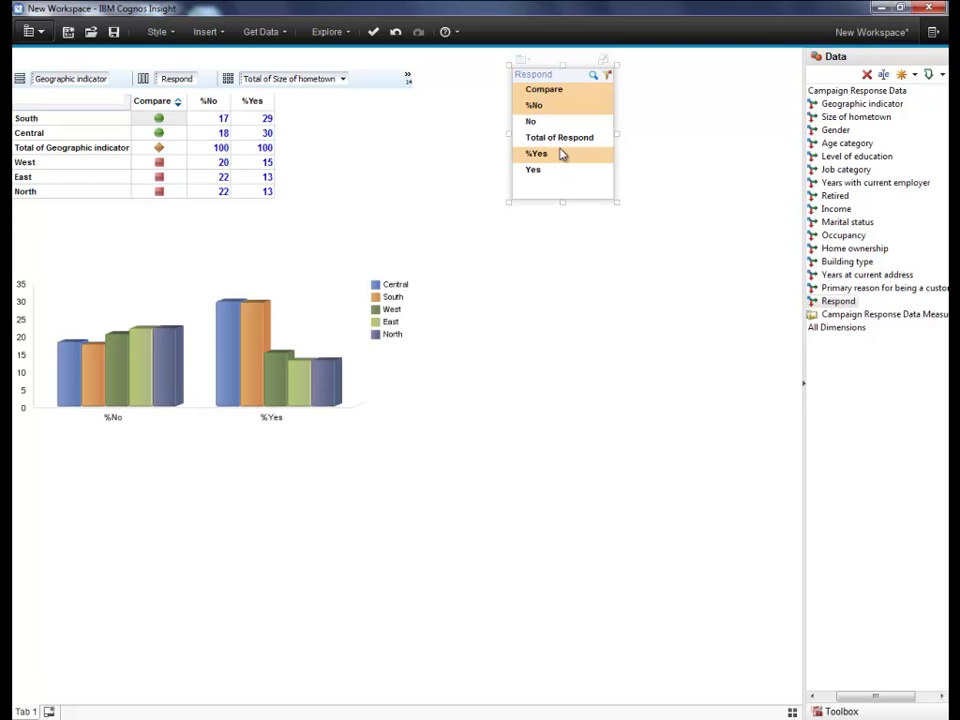
ctrl+click(565, 143)
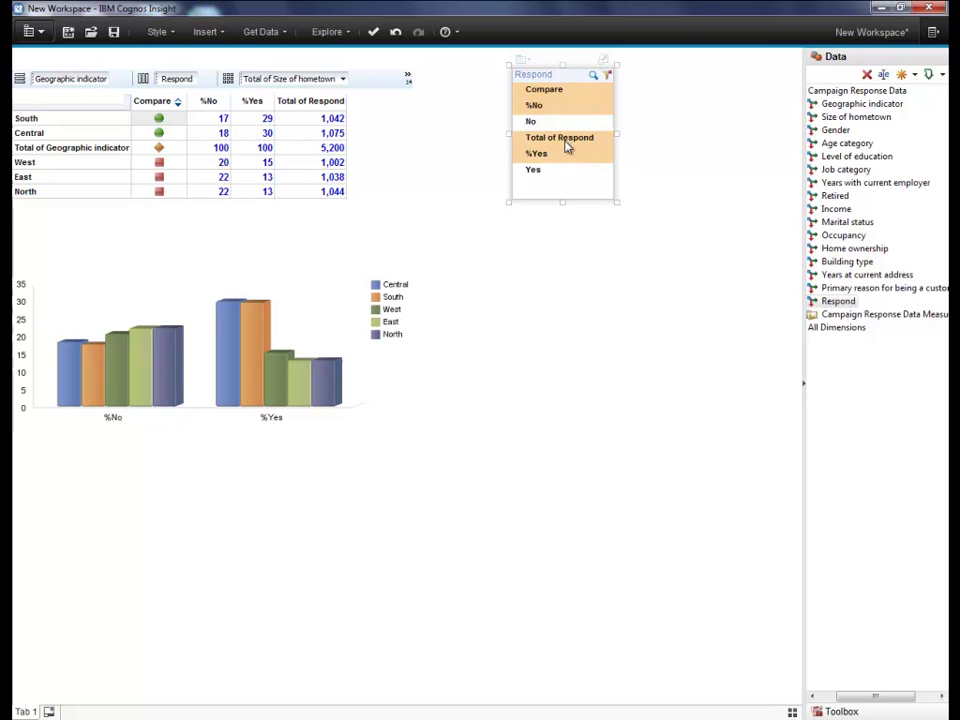
click(407, 80)
drag(410, 186, 411, 188)
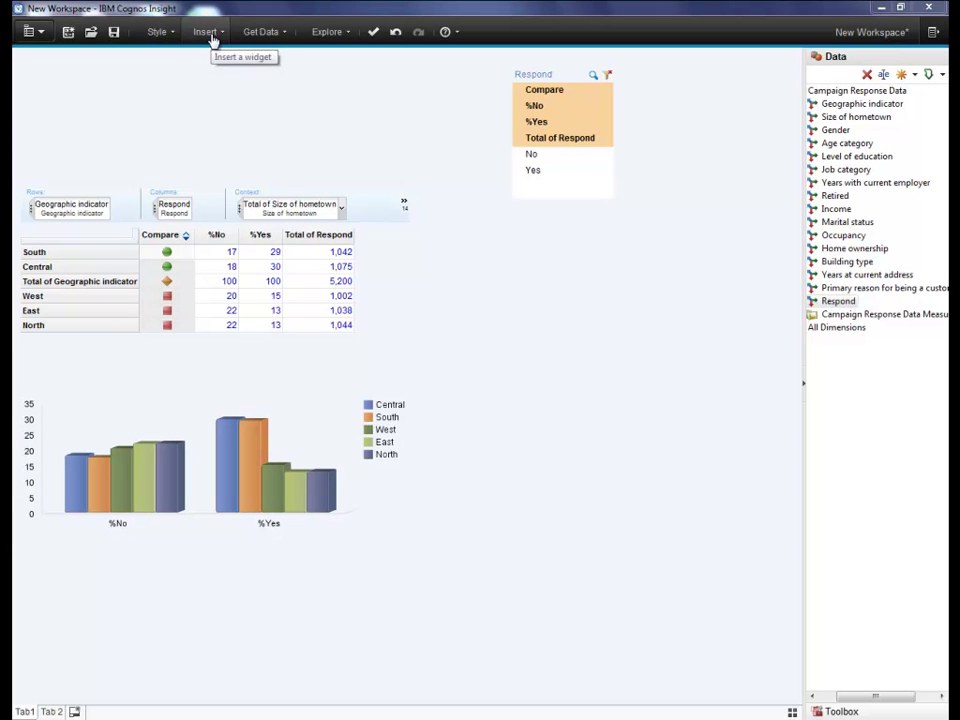
Insert a large-font text box titled 'Responses by Region'
click(211, 36)
click(208, 54)
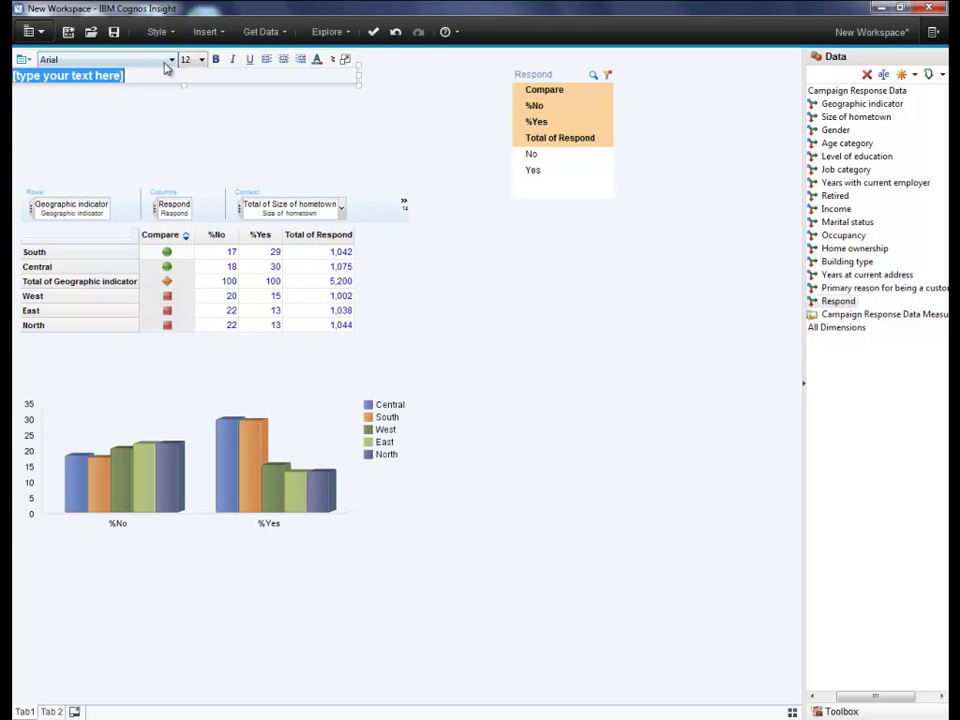
click(199, 59)
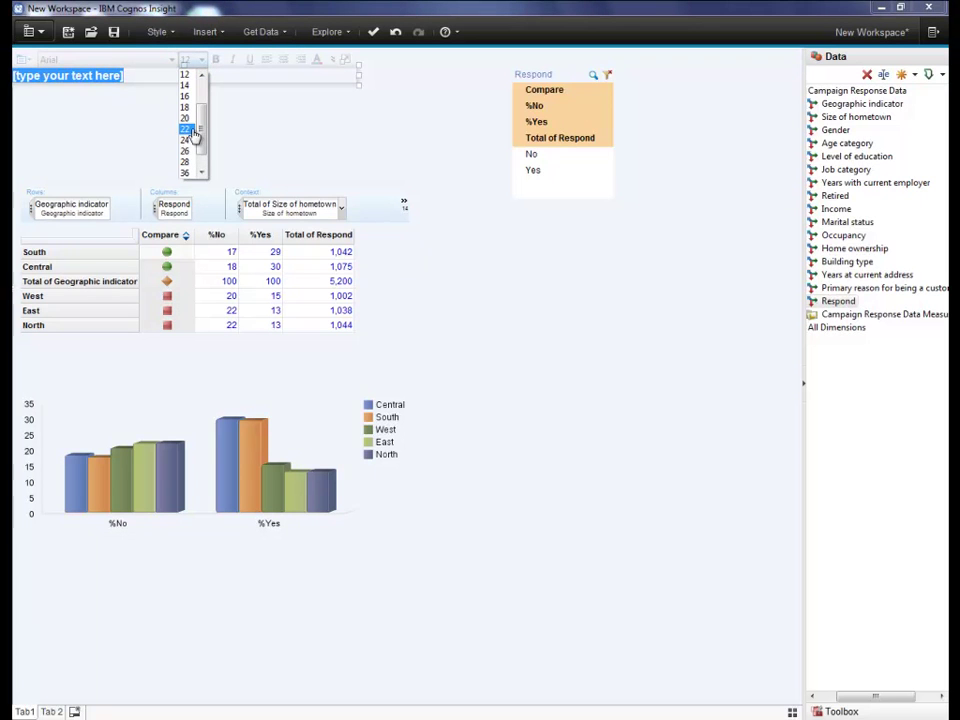
click(192, 128)
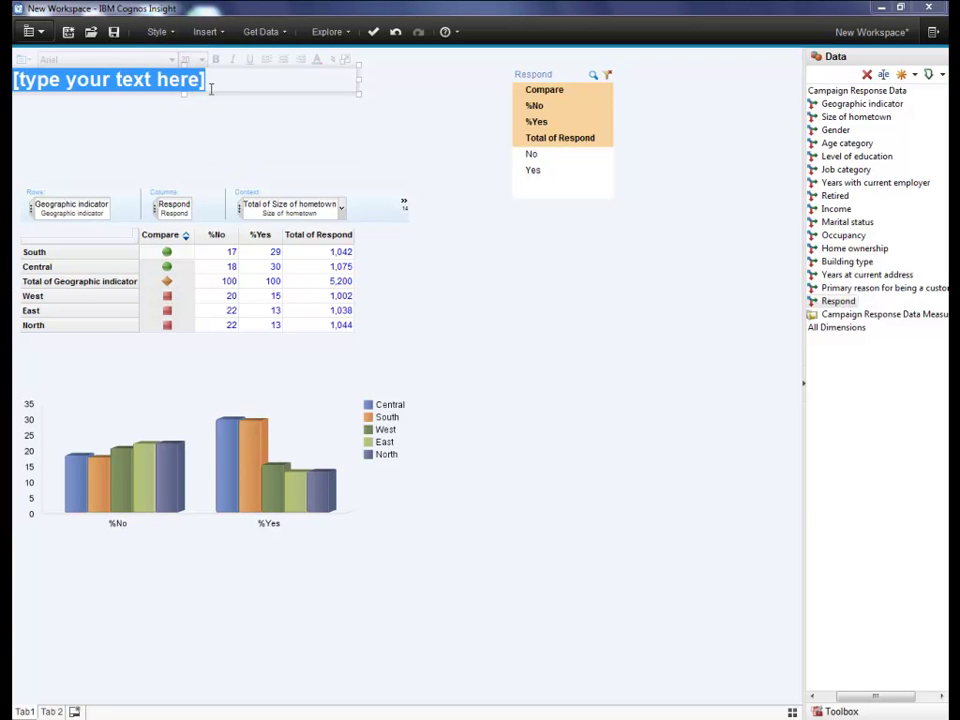
drag(205, 82, 14, 103)
text(Res)
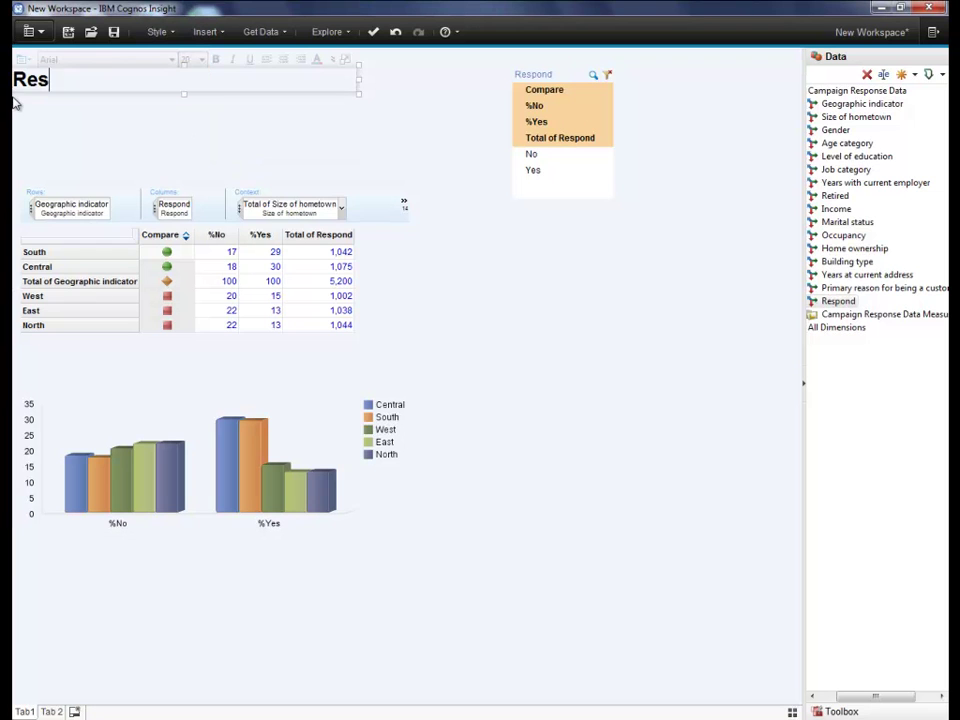
text(ponses b)
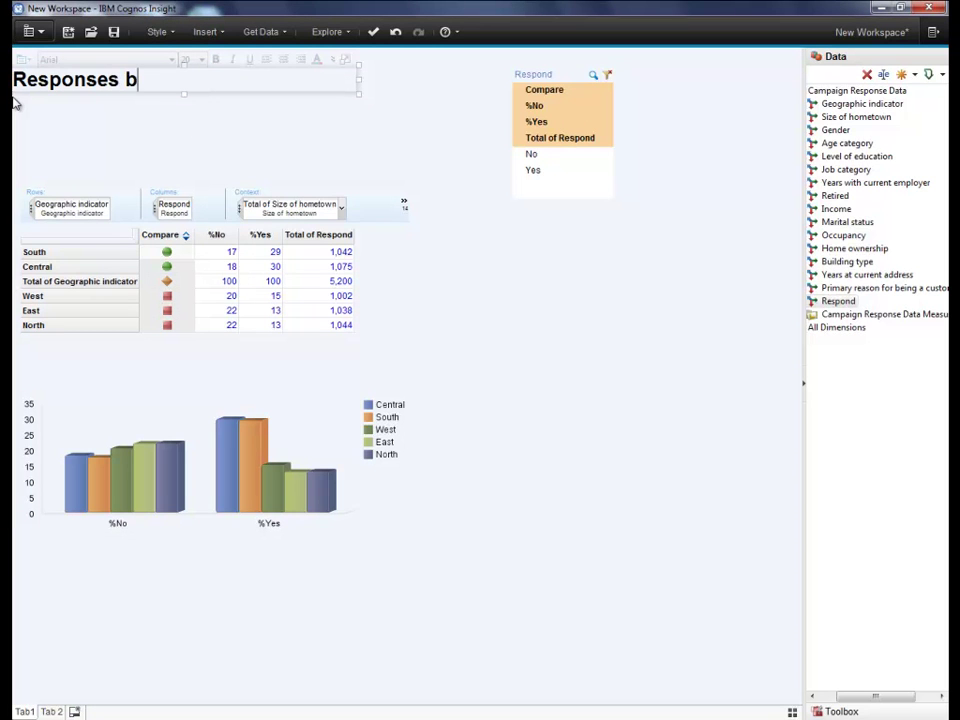
text(y Region)
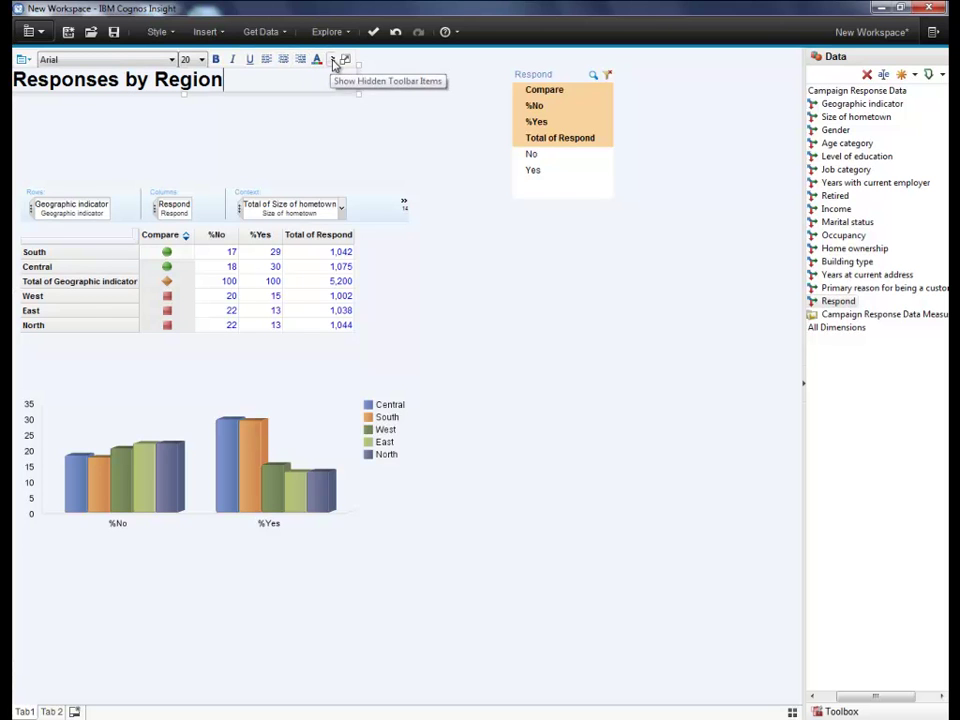
Give the title text box a grey background colour
click(334, 60)
mouse_move(430, 77)
click(470, 77)
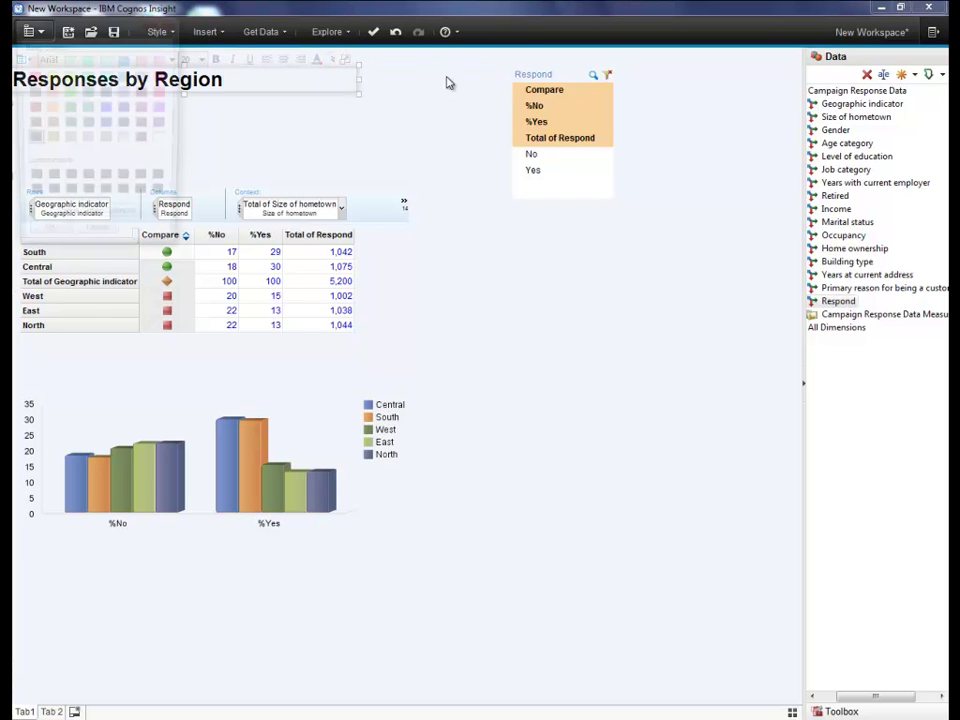
click(127, 140)
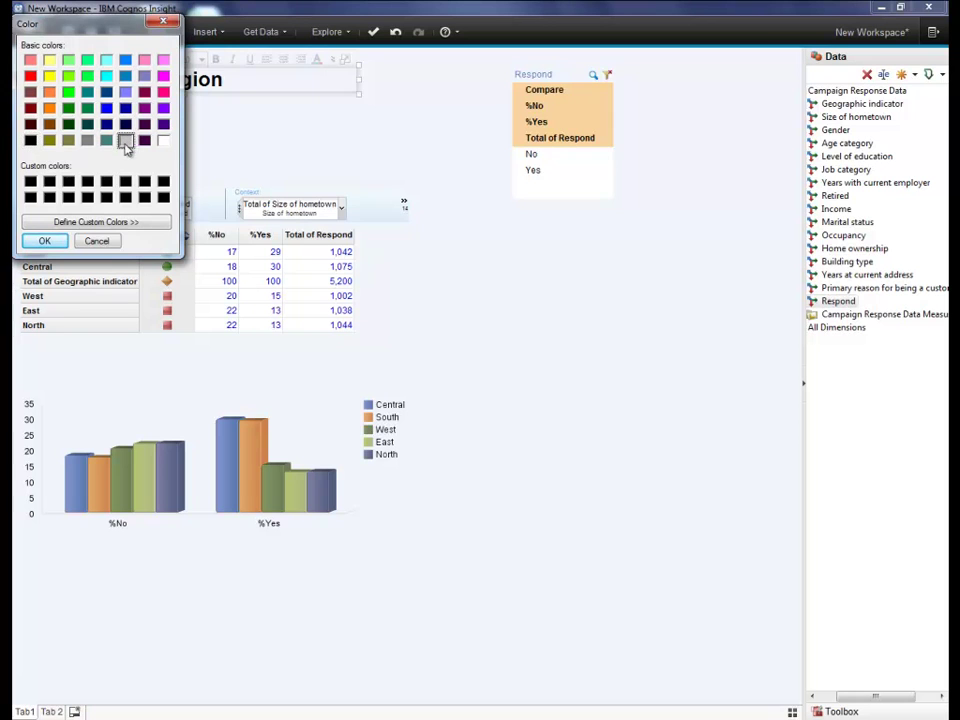
click(44, 241)
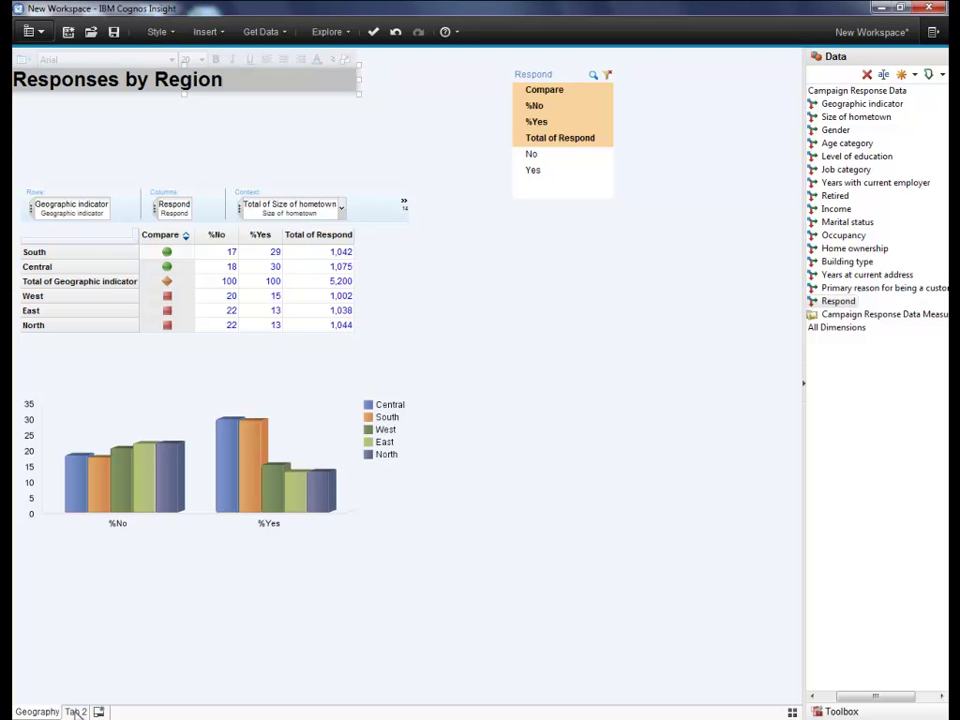
Apply the dark Focus workspace theme while viewing the Geography tab
click(76, 711)
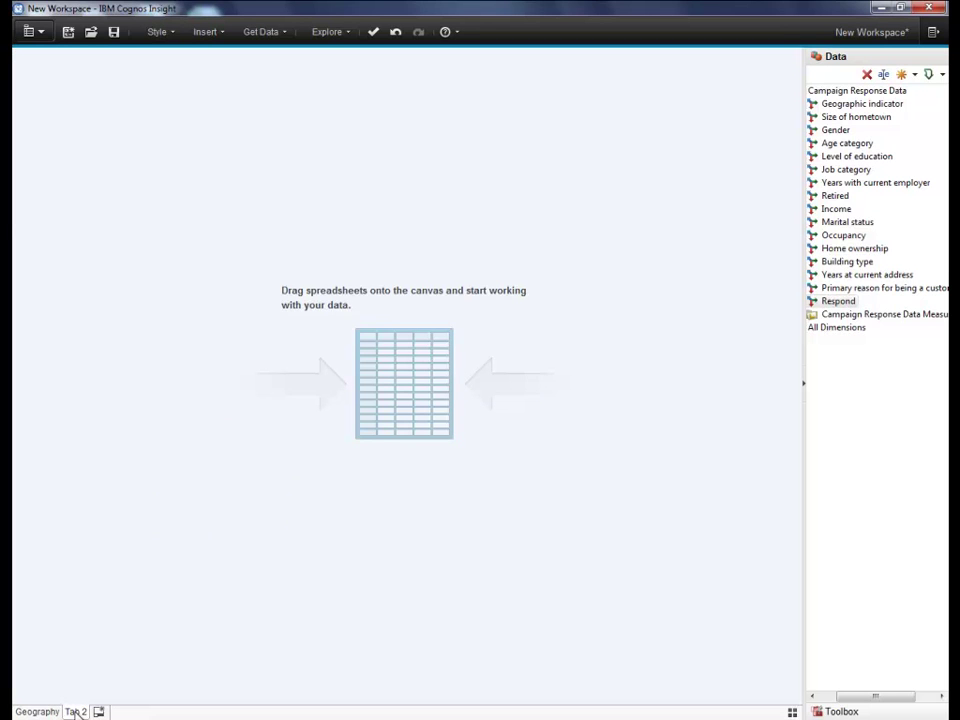
click(38, 711)
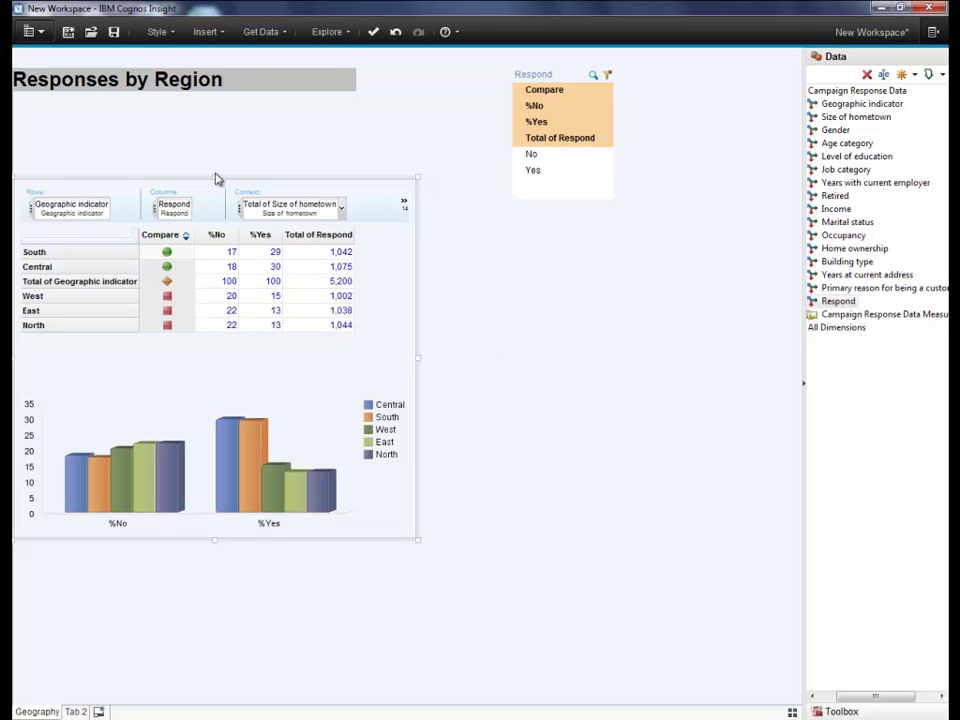
click(172, 32)
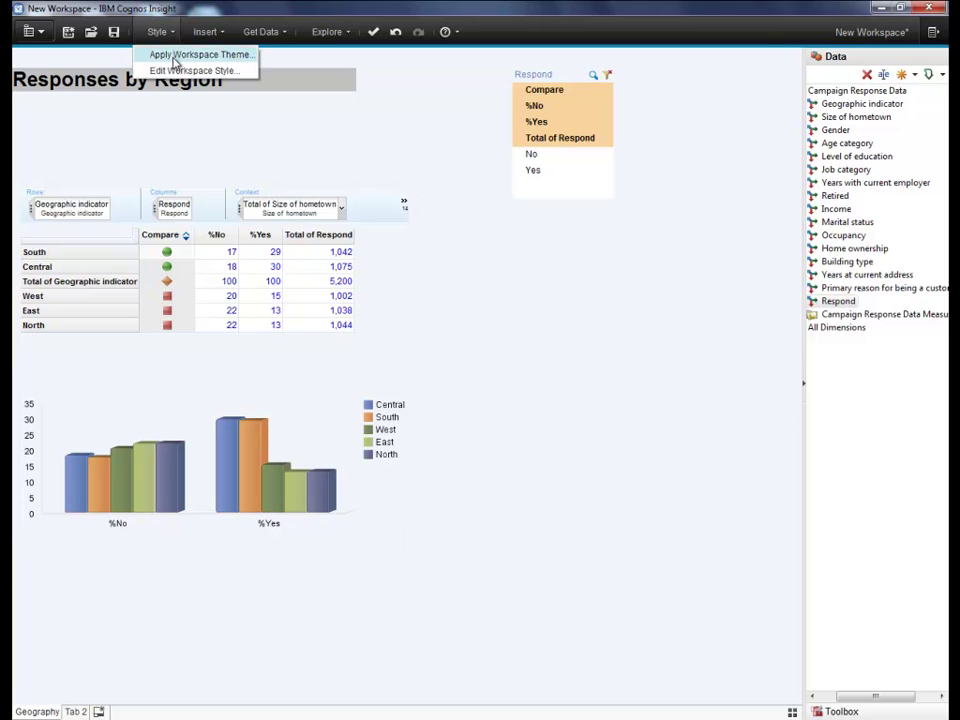
click(180, 56)
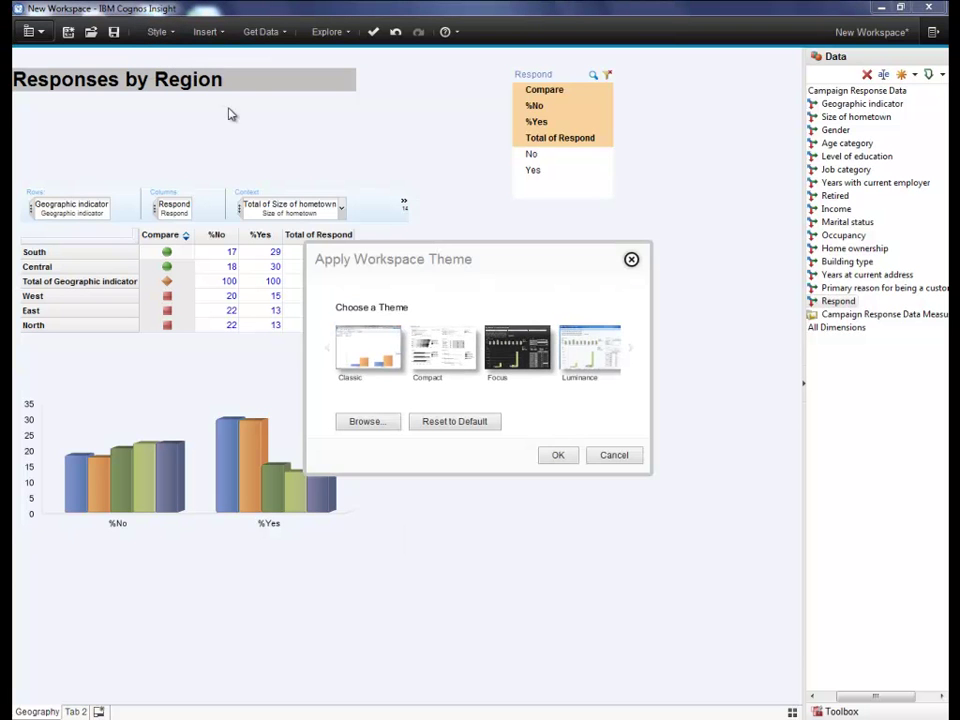
mouse_move(482, 345)
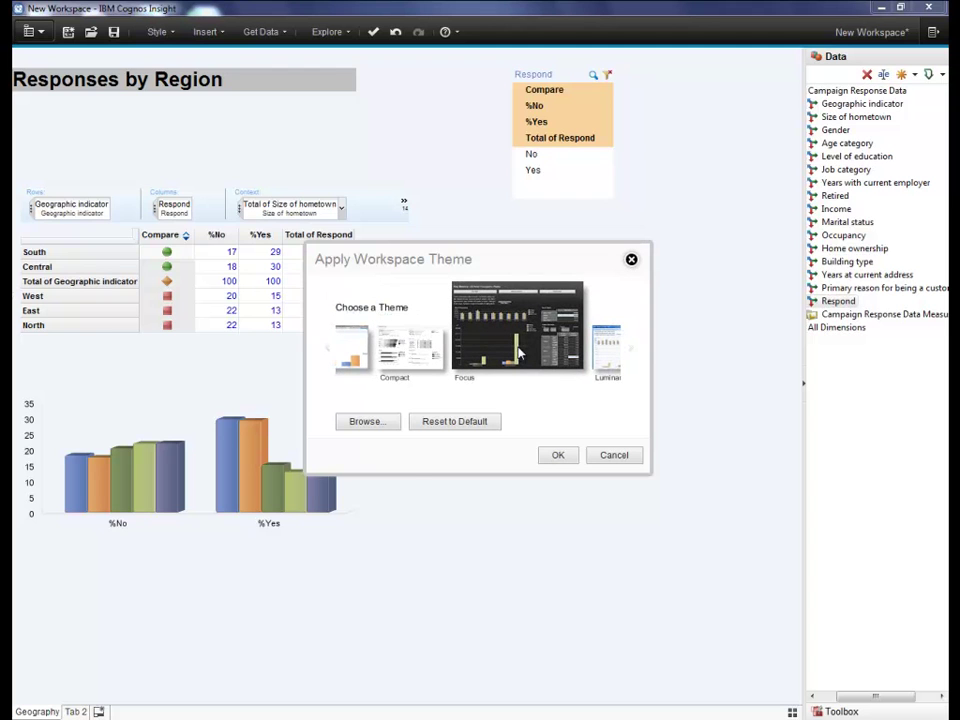
click(518, 350)
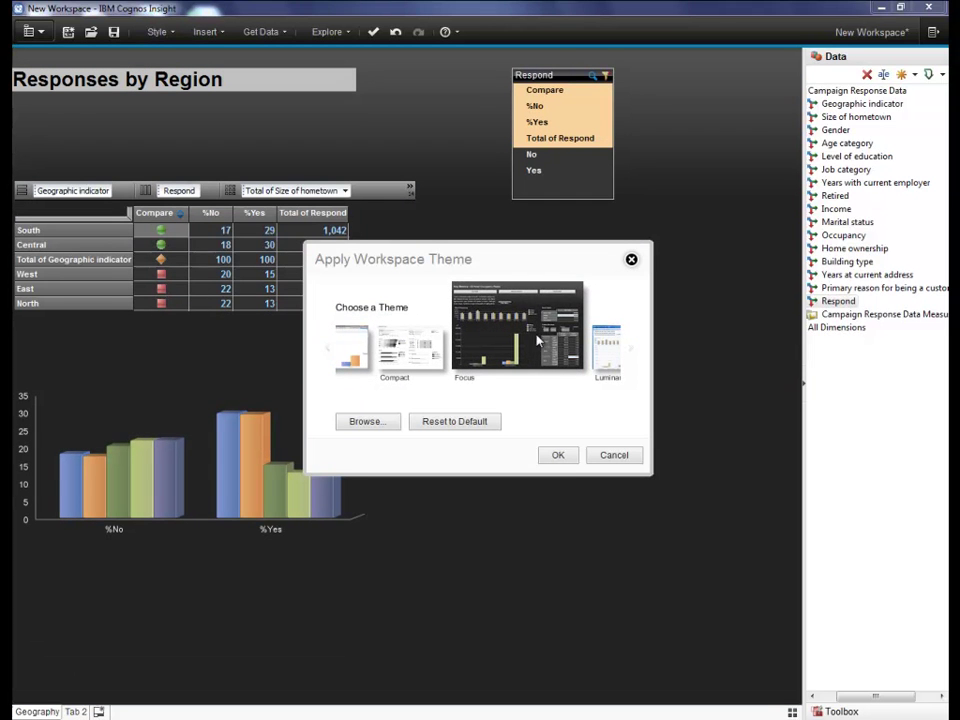
click(558, 456)
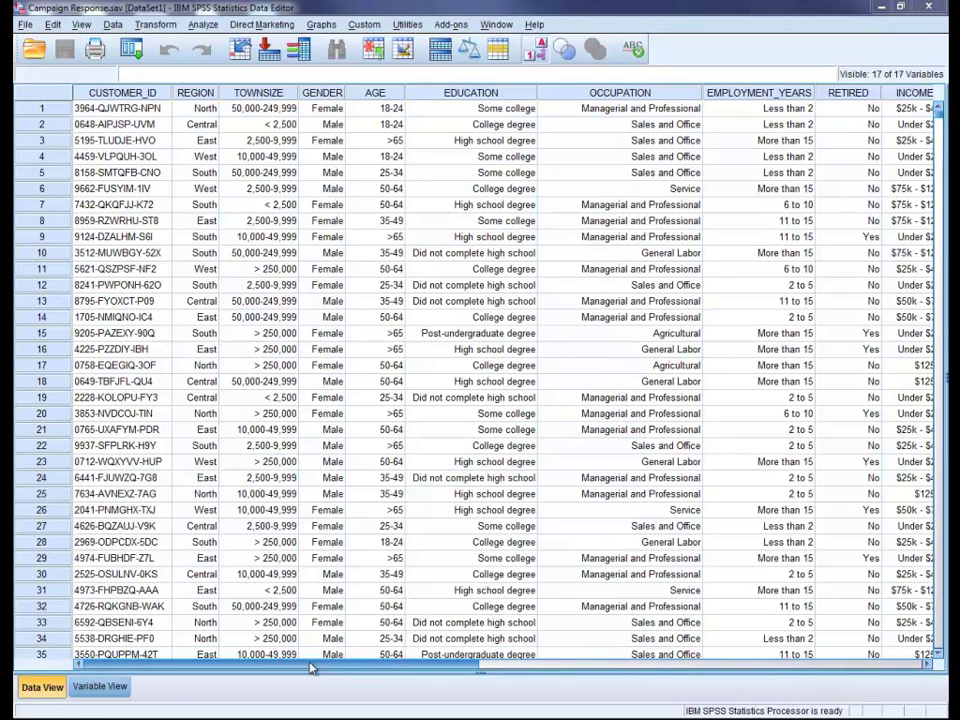
Scroll the Data View right to reveal the INCOME through RESPONSE columns
drag(310, 668, 684, 693)
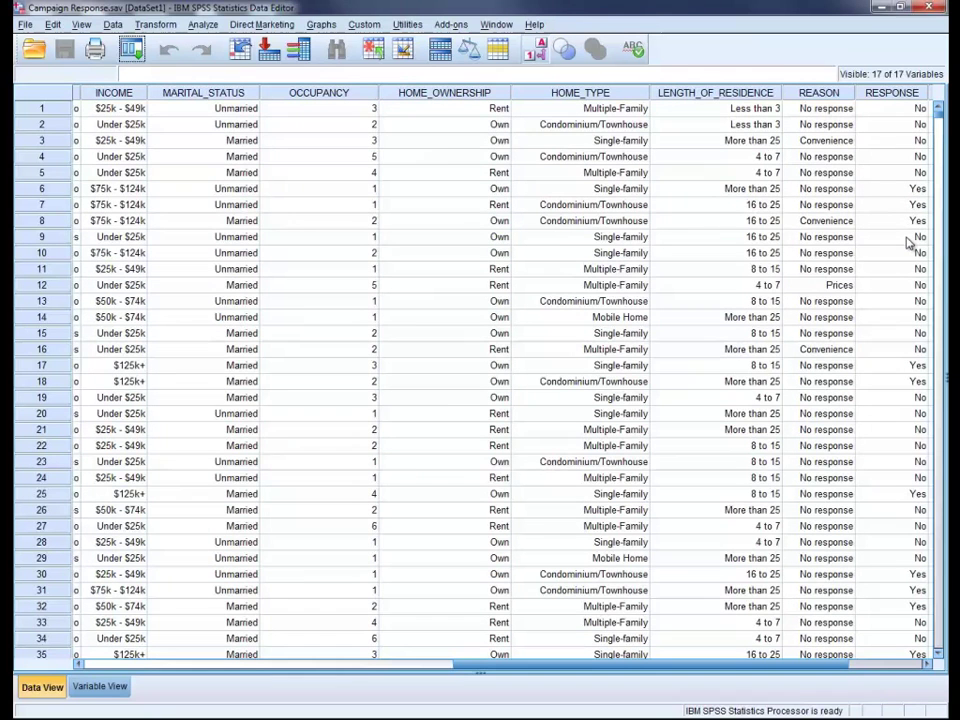
Start a Decision Tree with Response as the dependent variable and open its Categories settings
click(213, 28)
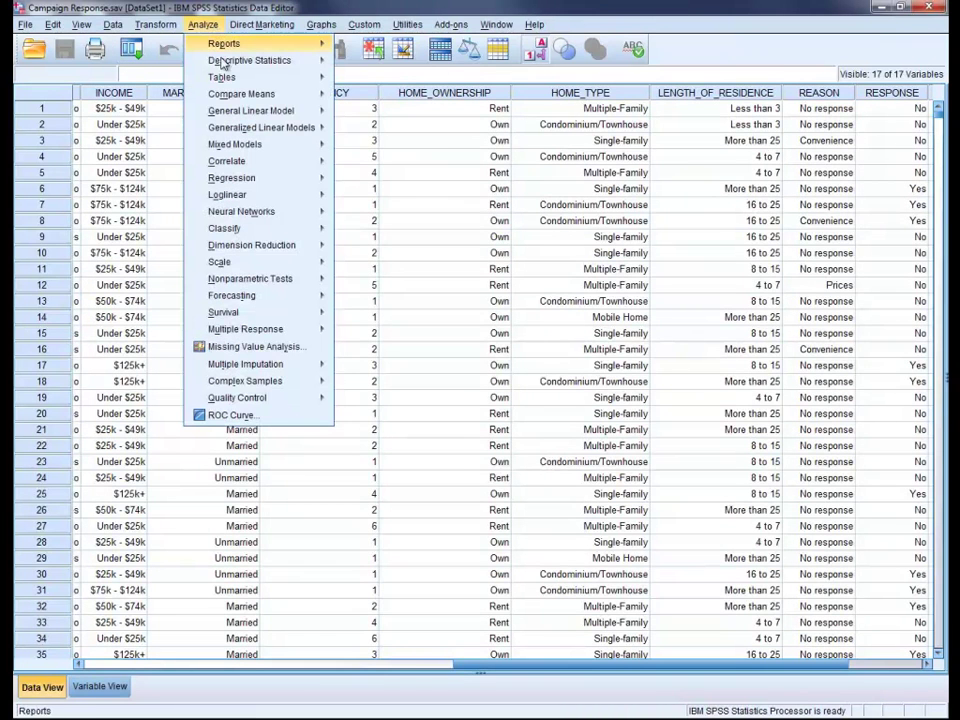
mouse_move(278, 231)
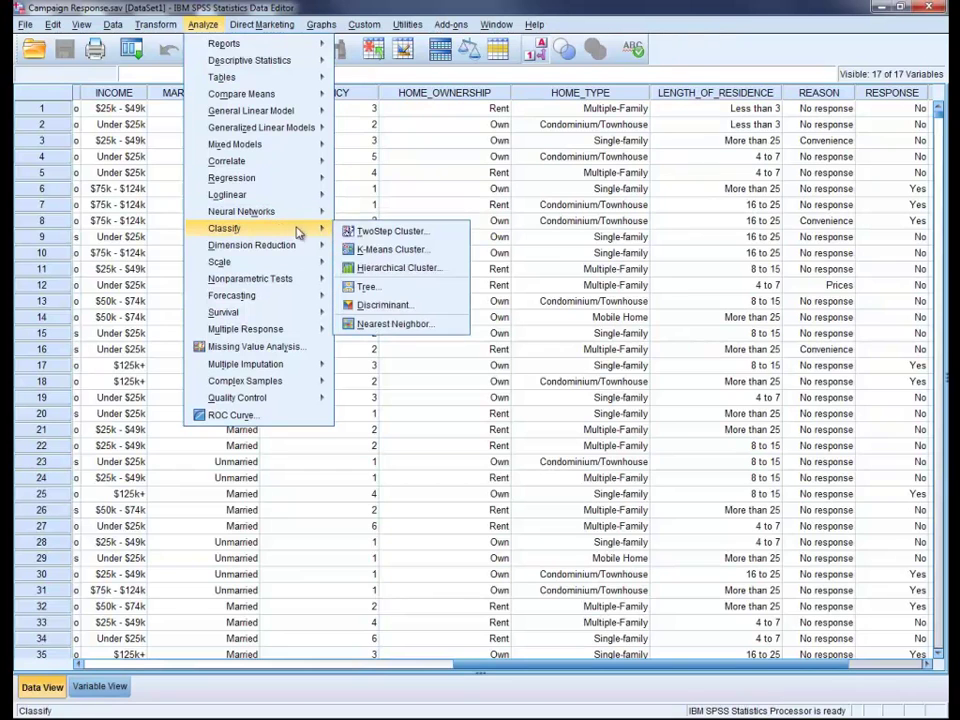
click(362, 288)
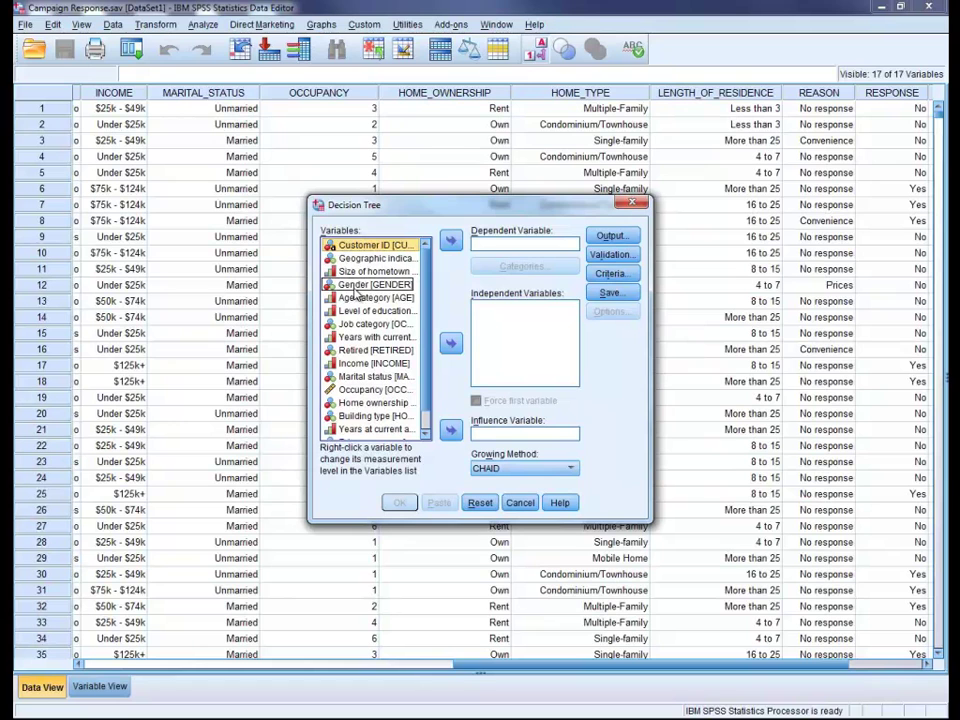
scroll(428, 327, down, 1)
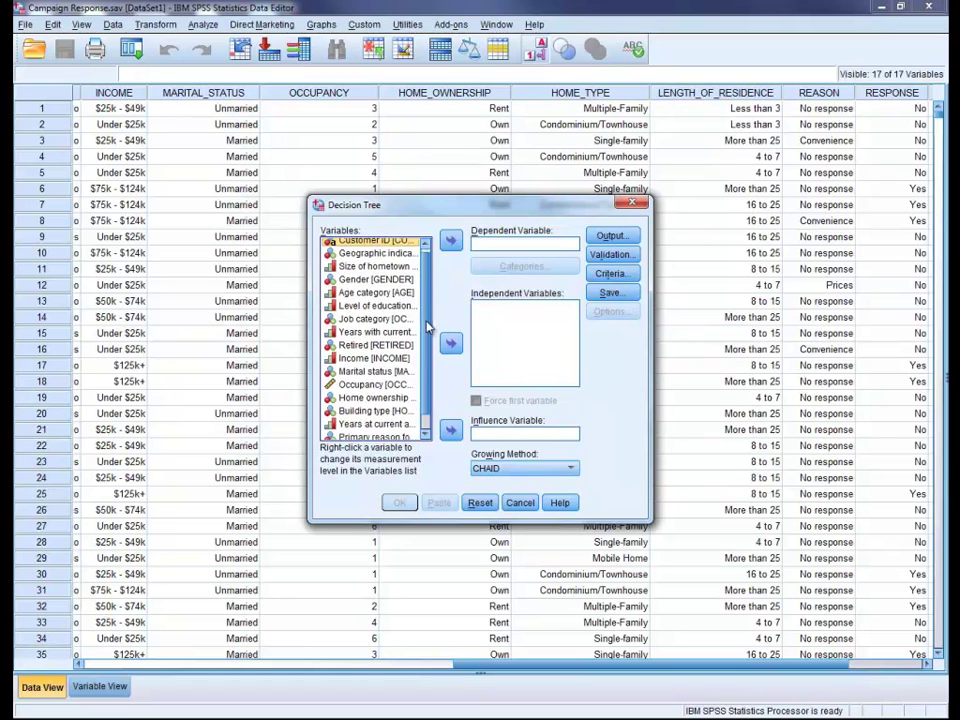
scroll(428, 327, down, 1)
click(388, 434)
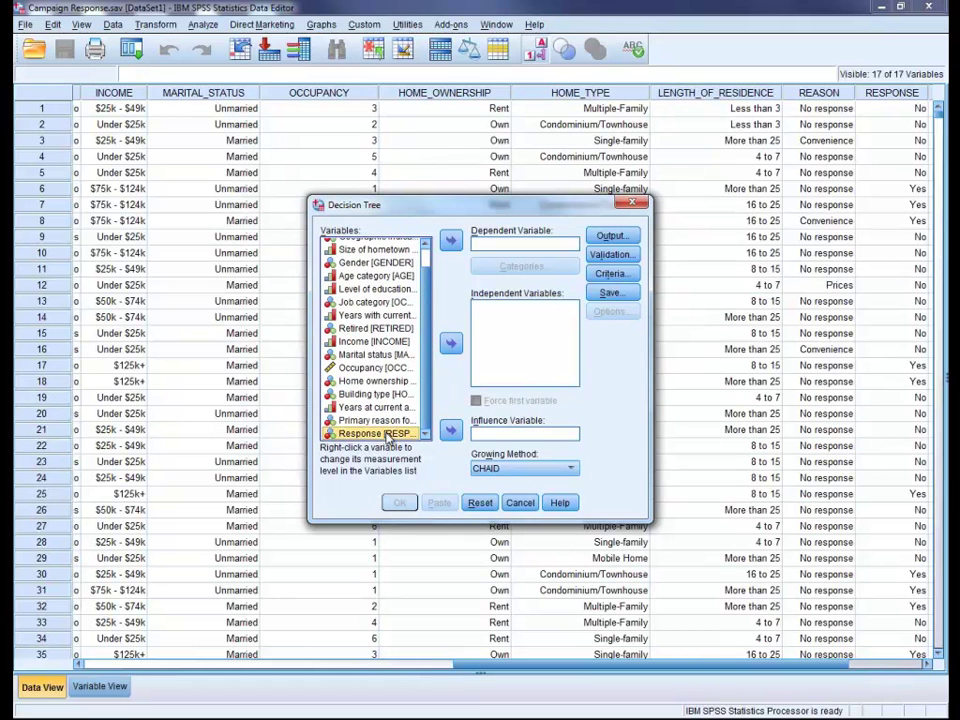
click(454, 244)
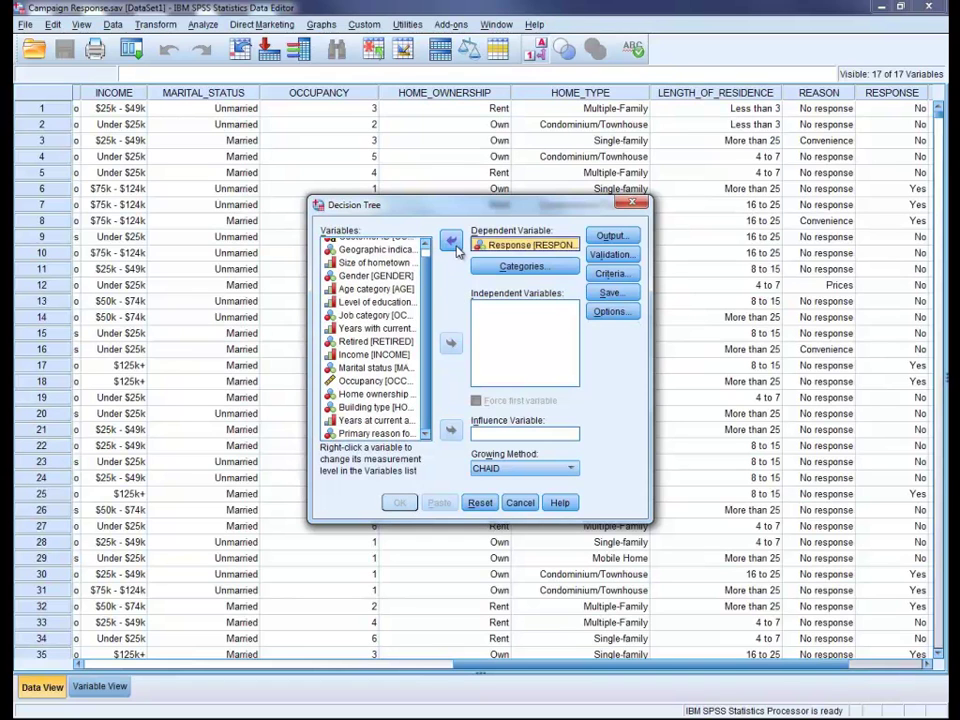
click(512, 268)
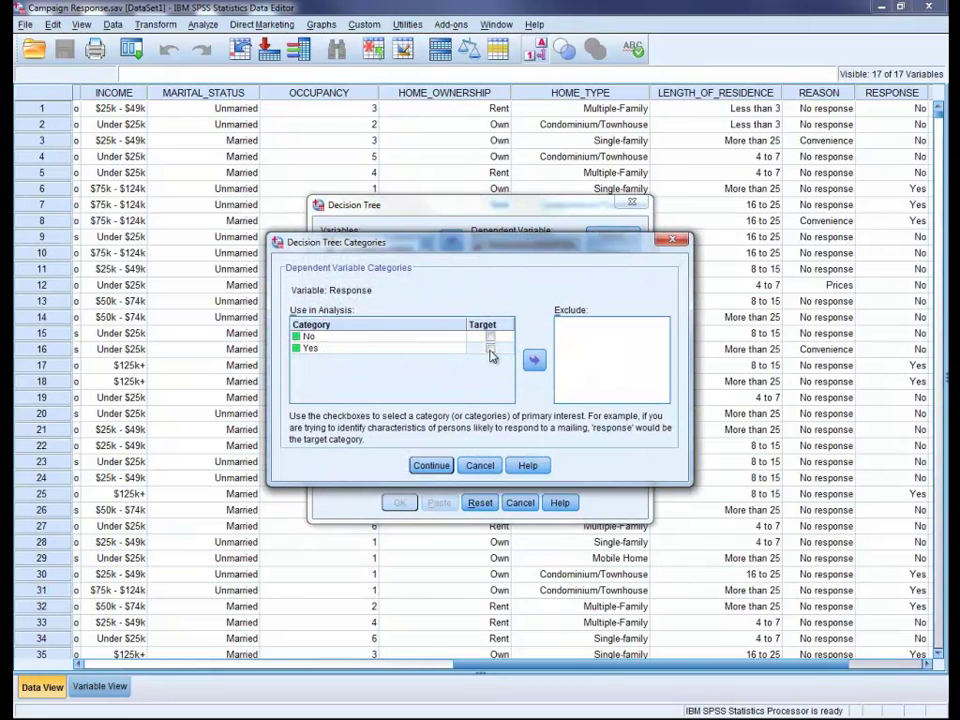
Keep Yes as target, add Geographic indicator through Primary reason as independent variables, and choose CRT
click(431, 466)
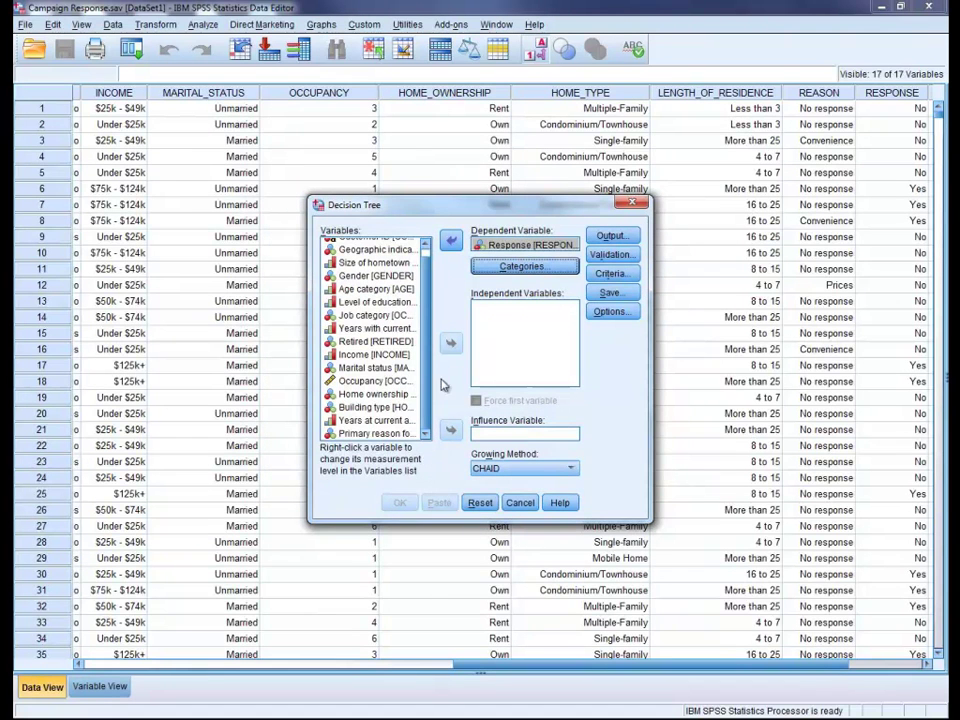
click(395, 249)
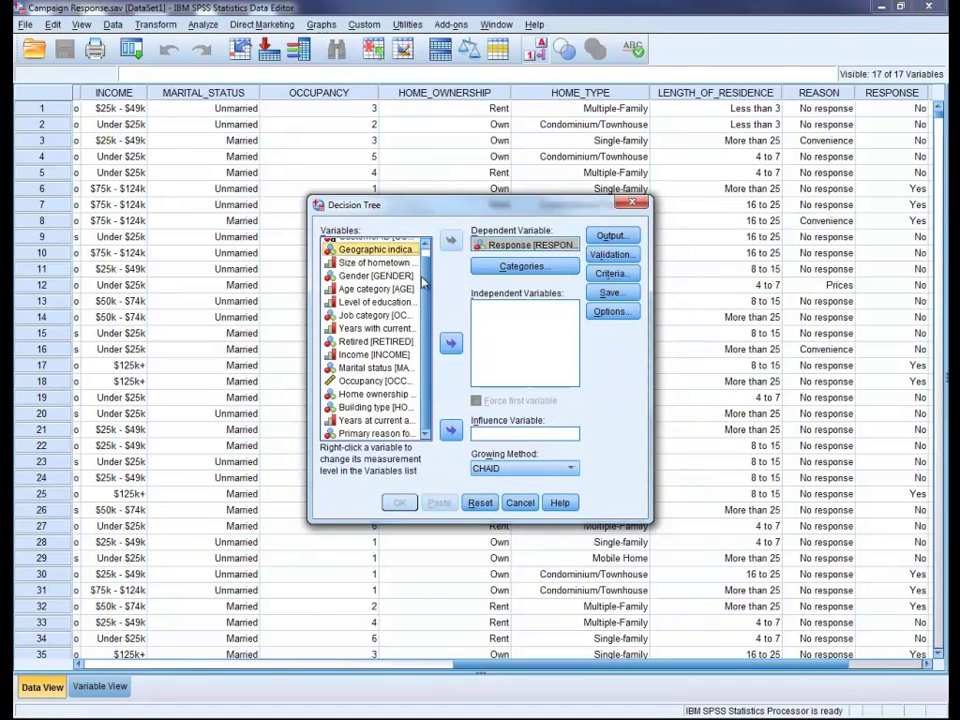
shift+click(395, 434)
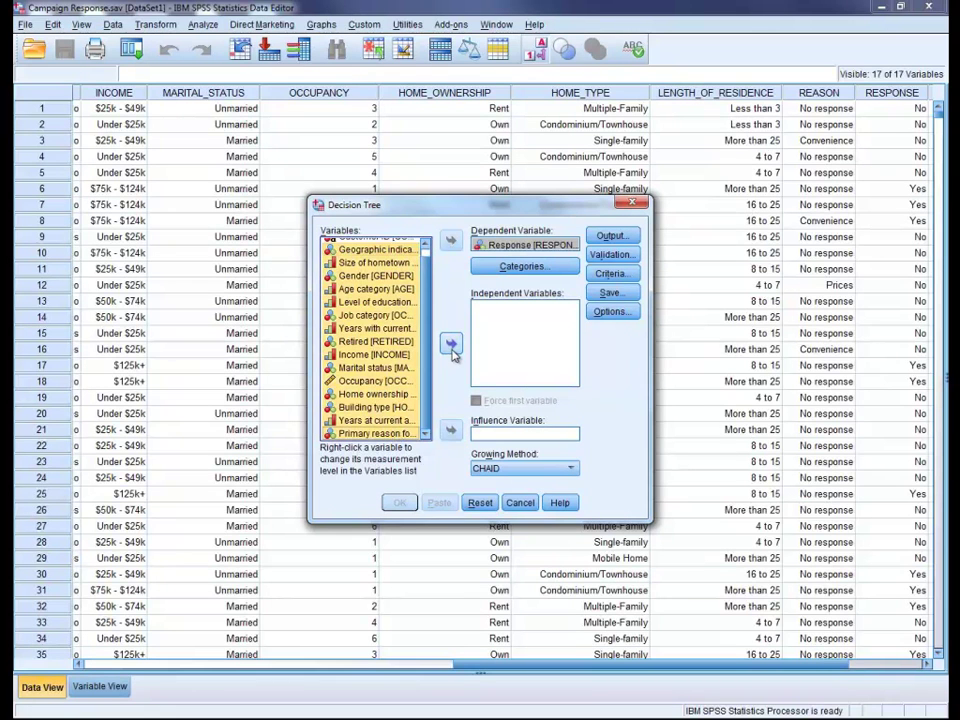
click(451, 345)
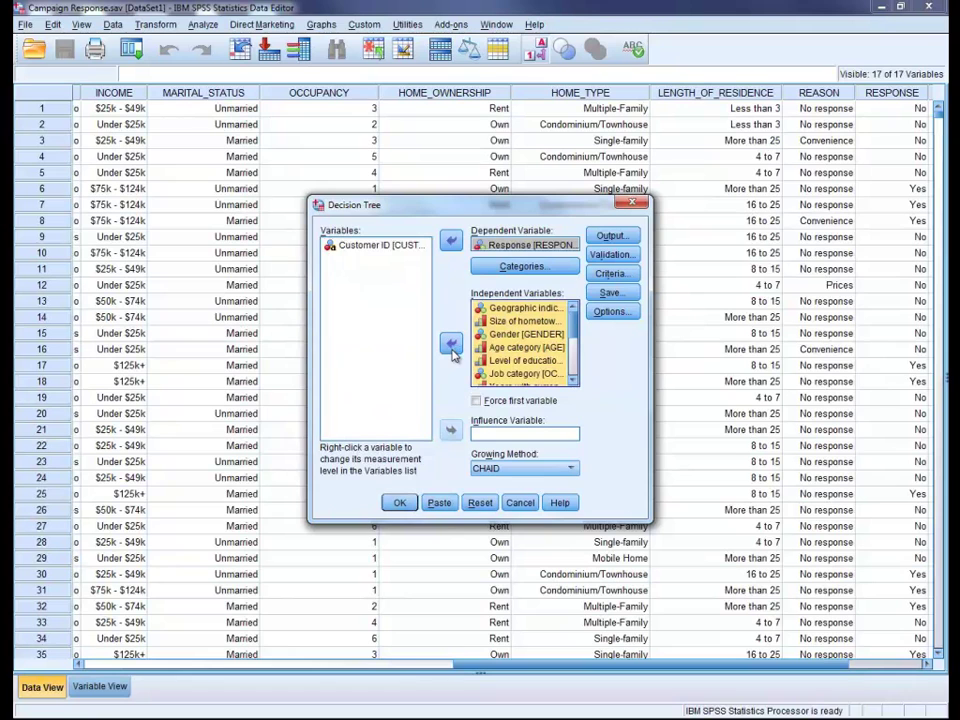
click(572, 470)
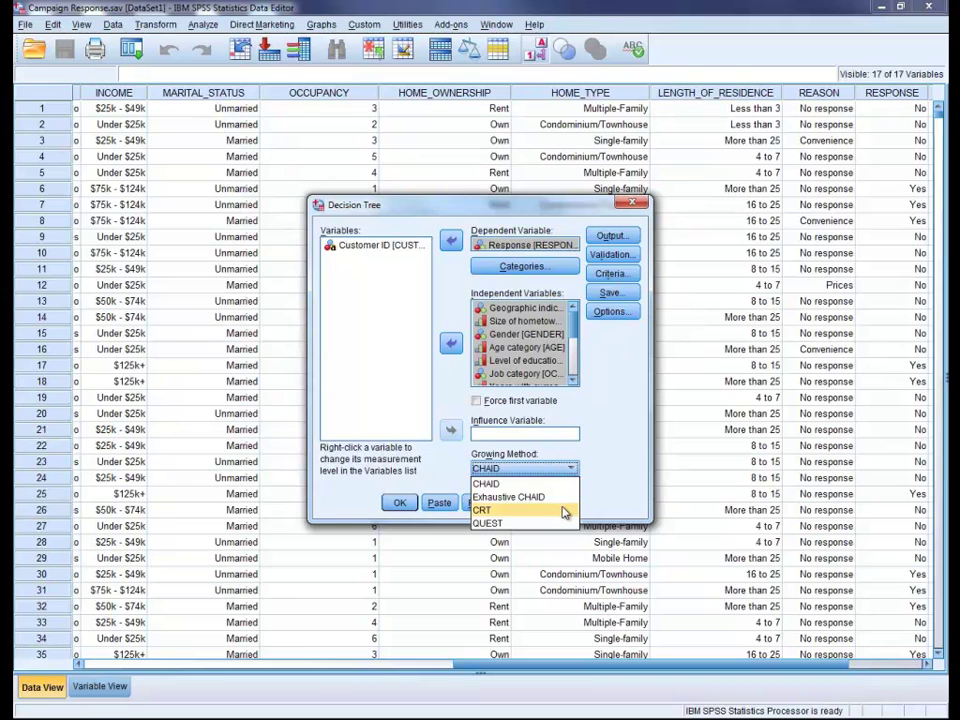
click(565, 512)
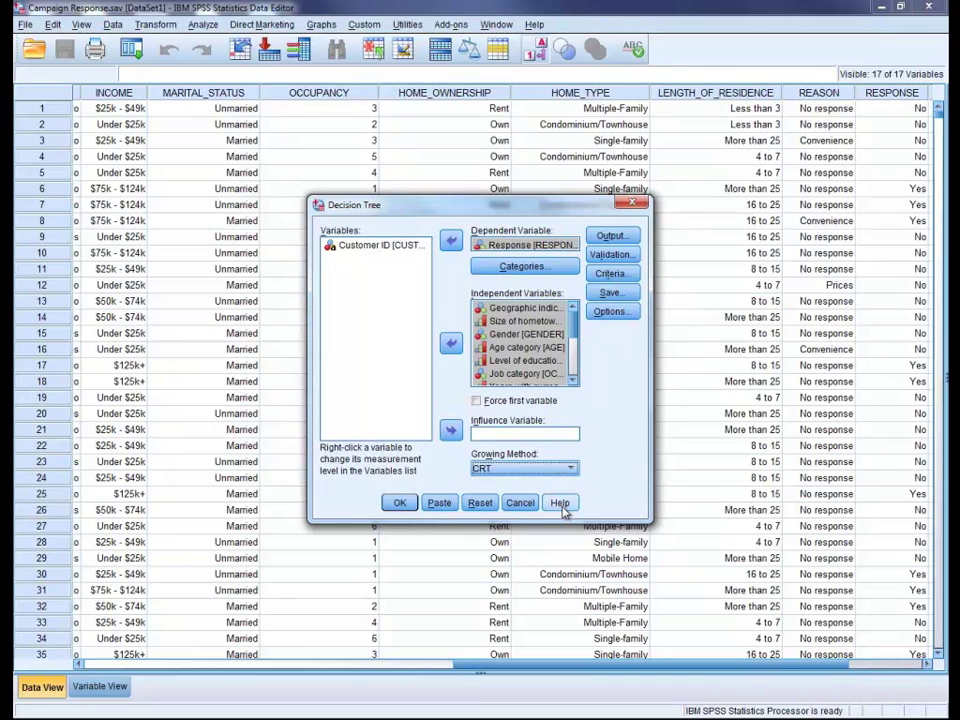
Set tree output to table-and-chart nodes with importance-to-model statistics and an independent variable importance plot
click(609, 238)
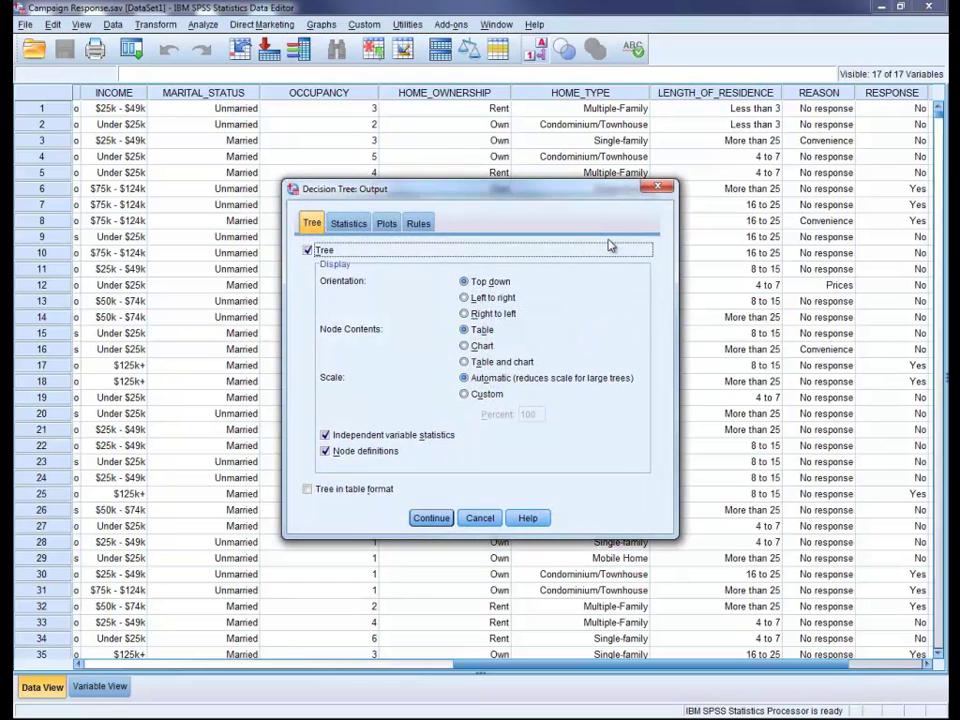
click(466, 363)
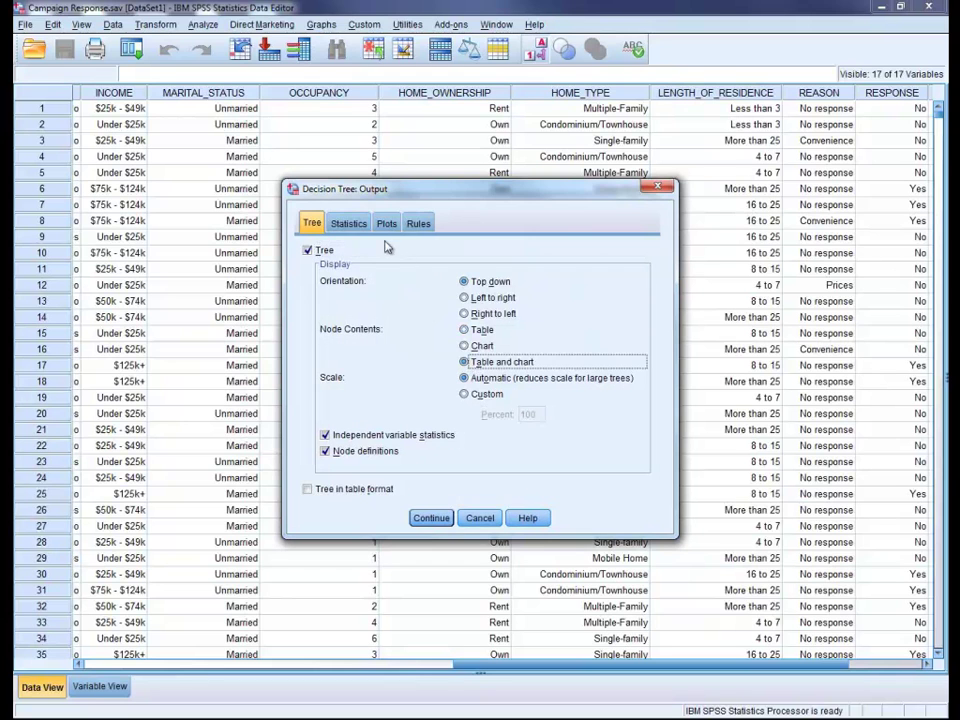
click(352, 224)
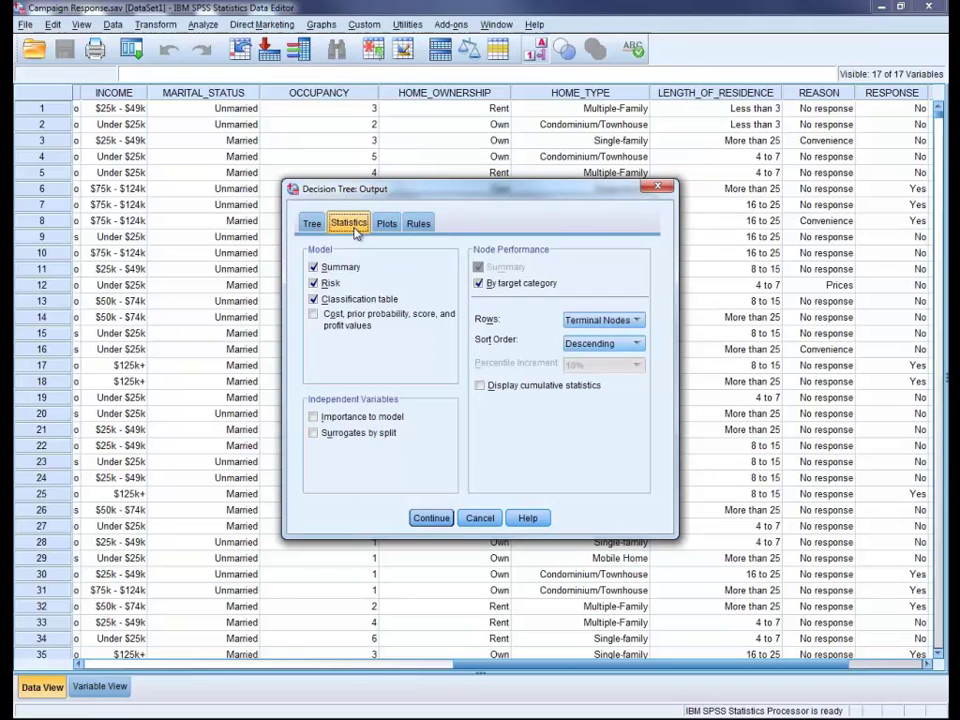
click(314, 418)
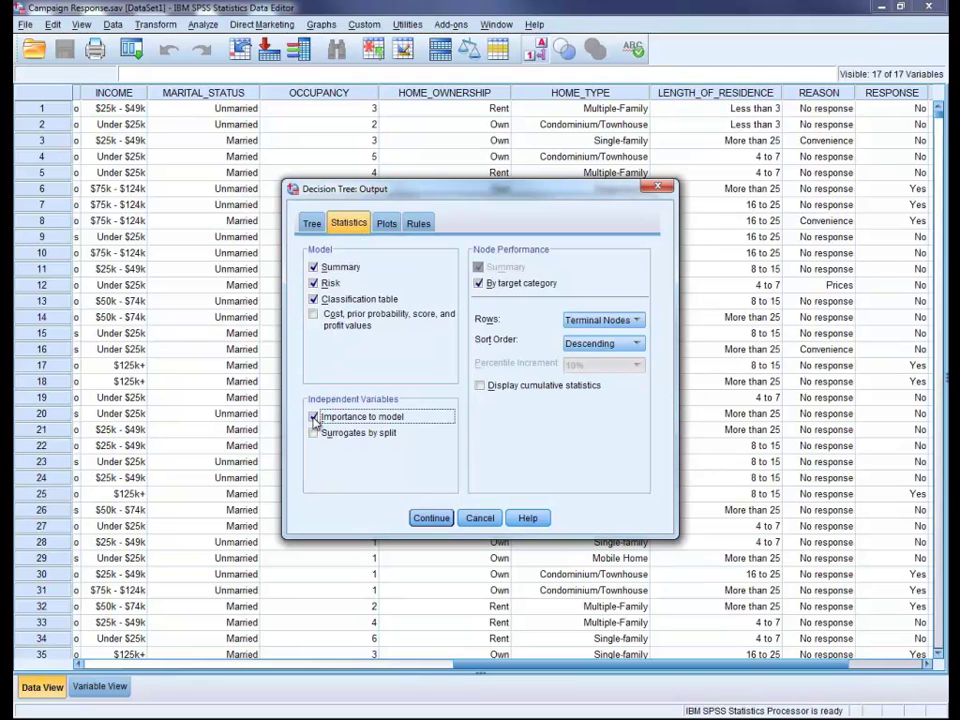
click(387, 224)
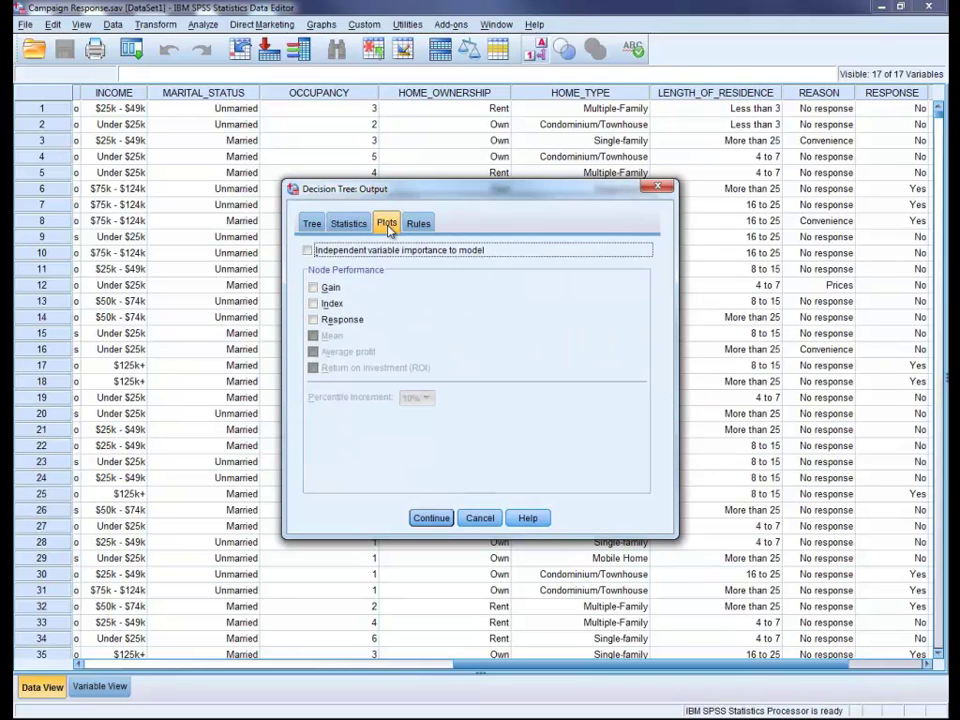
click(308, 251)
click(440, 518)
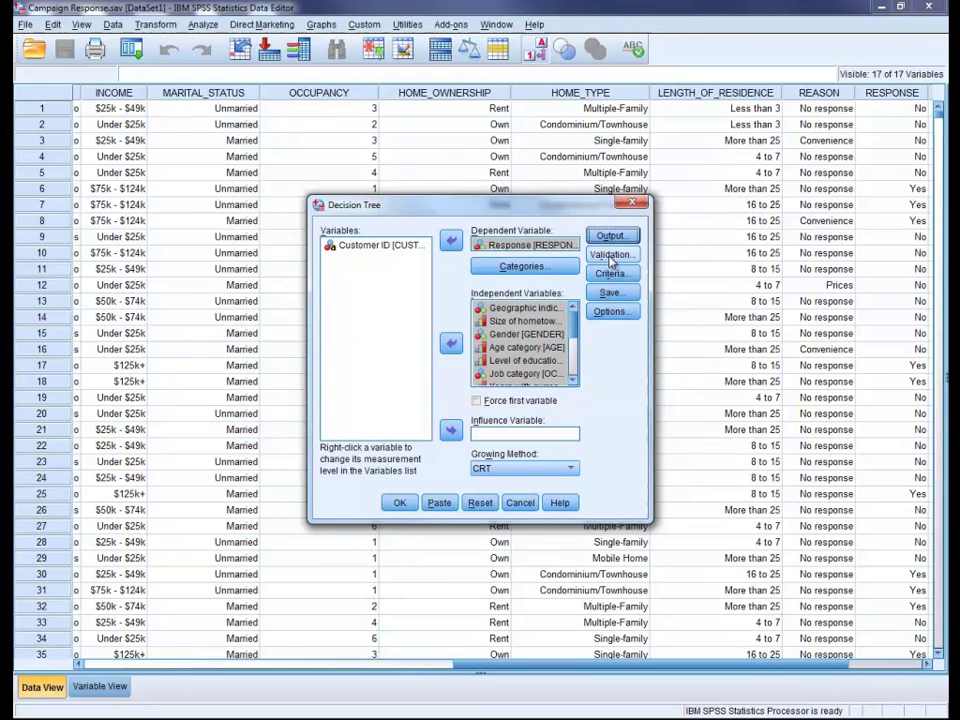
Use split-sample validation, reporting results for the test sample only
click(613, 256)
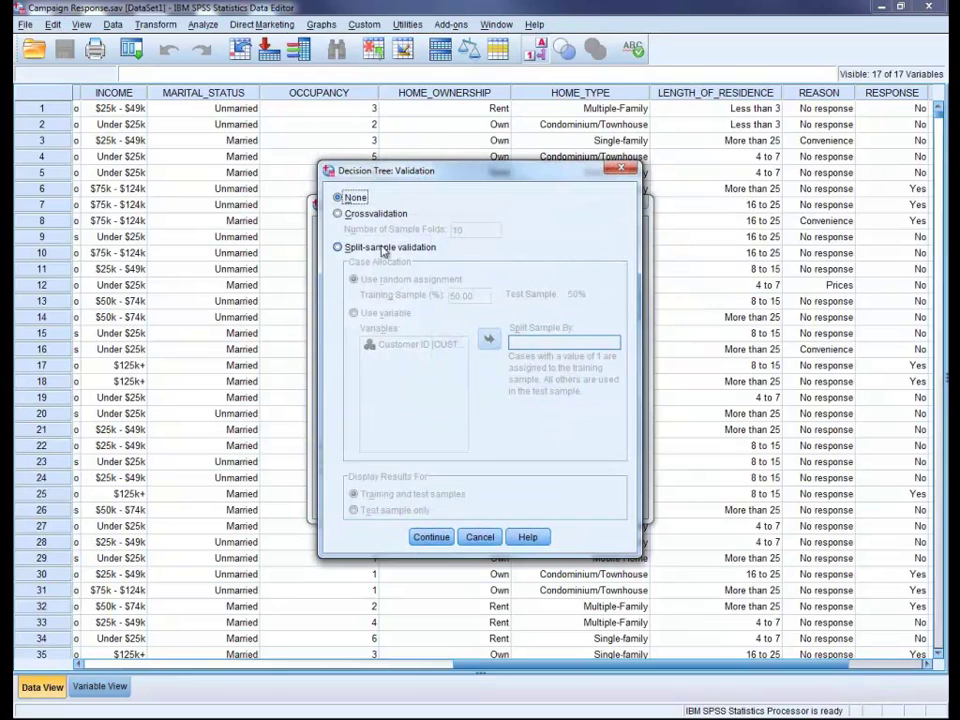
click(339, 248)
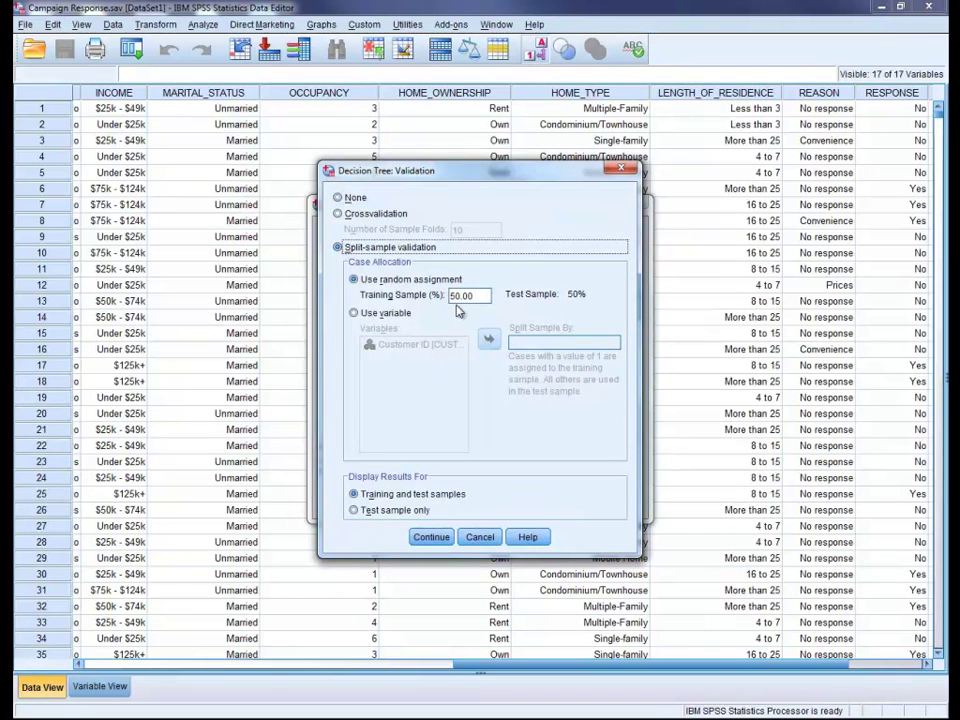
click(356, 511)
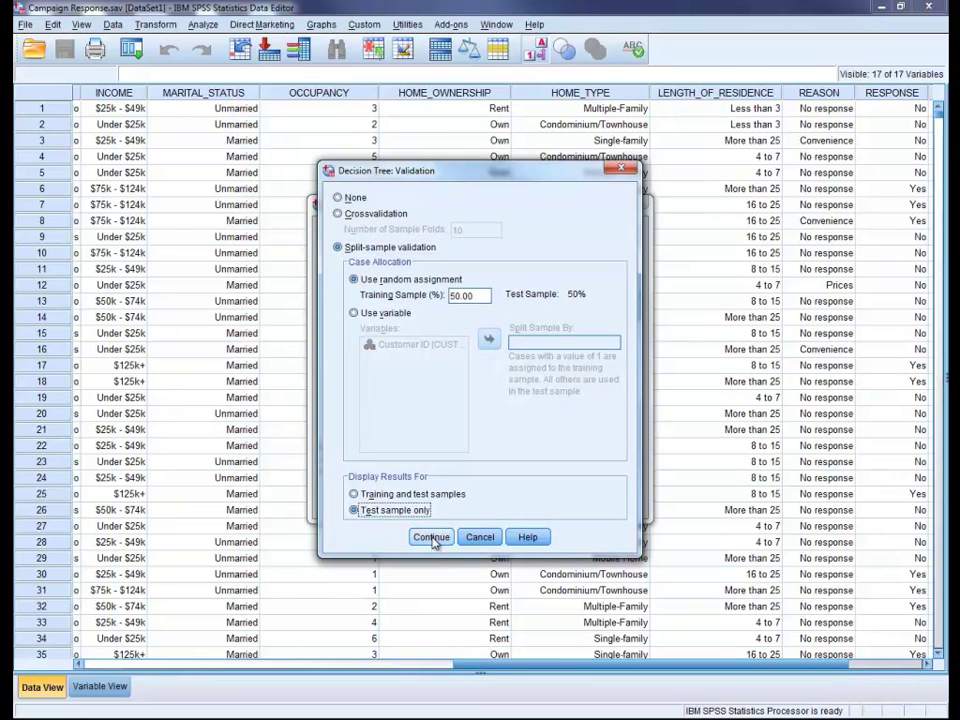
click(432, 538)
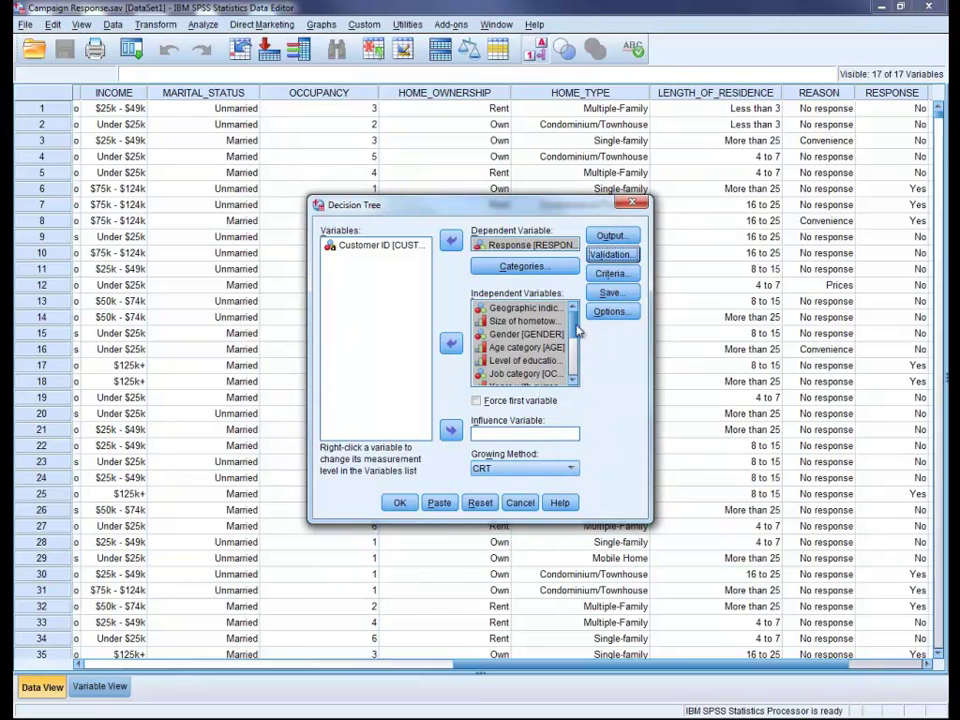
Set a custom maximum tree depth of 3
click(612, 276)
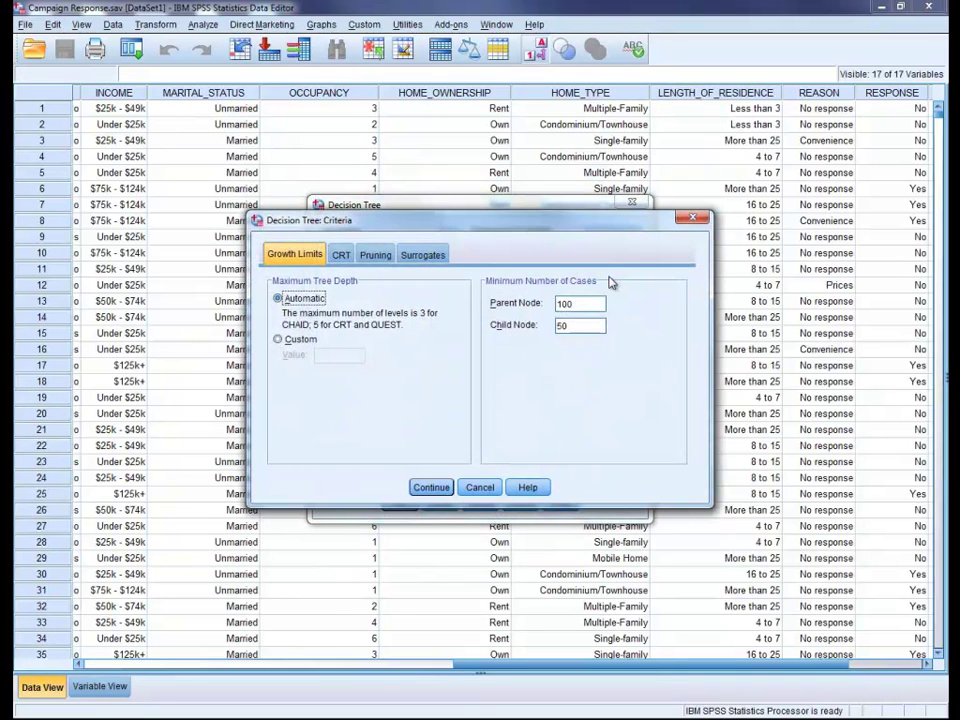
click(279, 339)
click(316, 356)
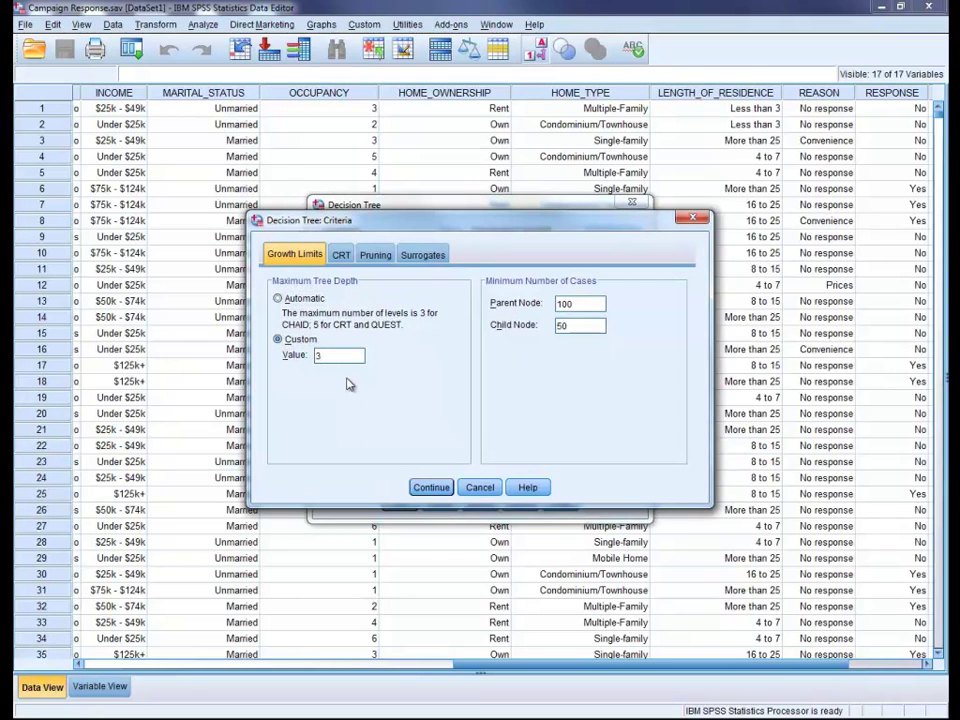
click(431, 487)
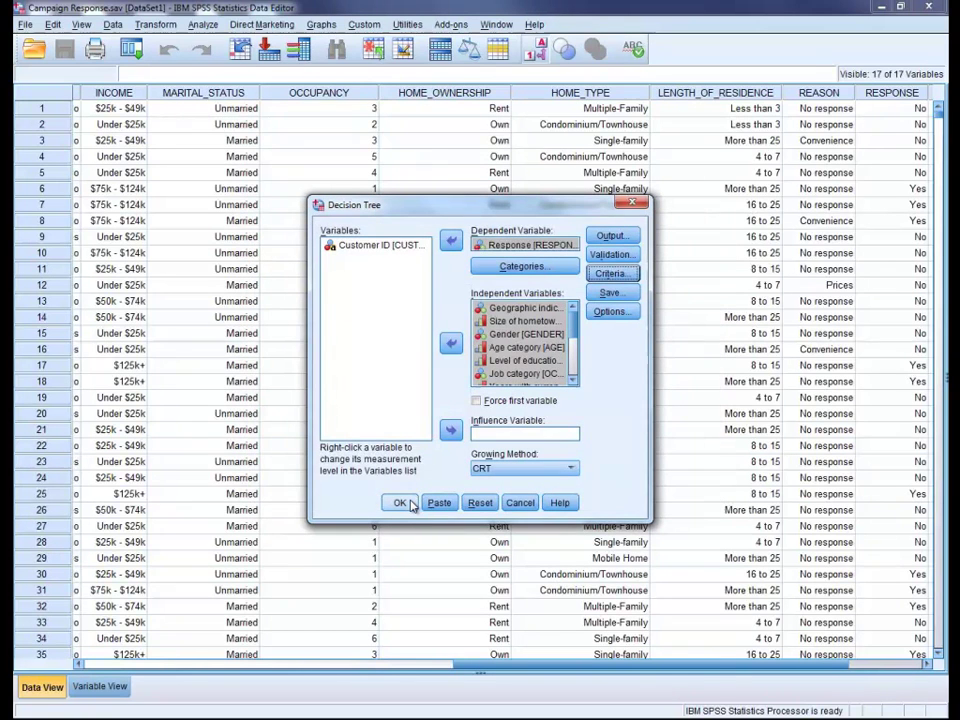
Run the CRT tree and open the Test Sample tree diagram in the Tree Editor
click(403, 503)
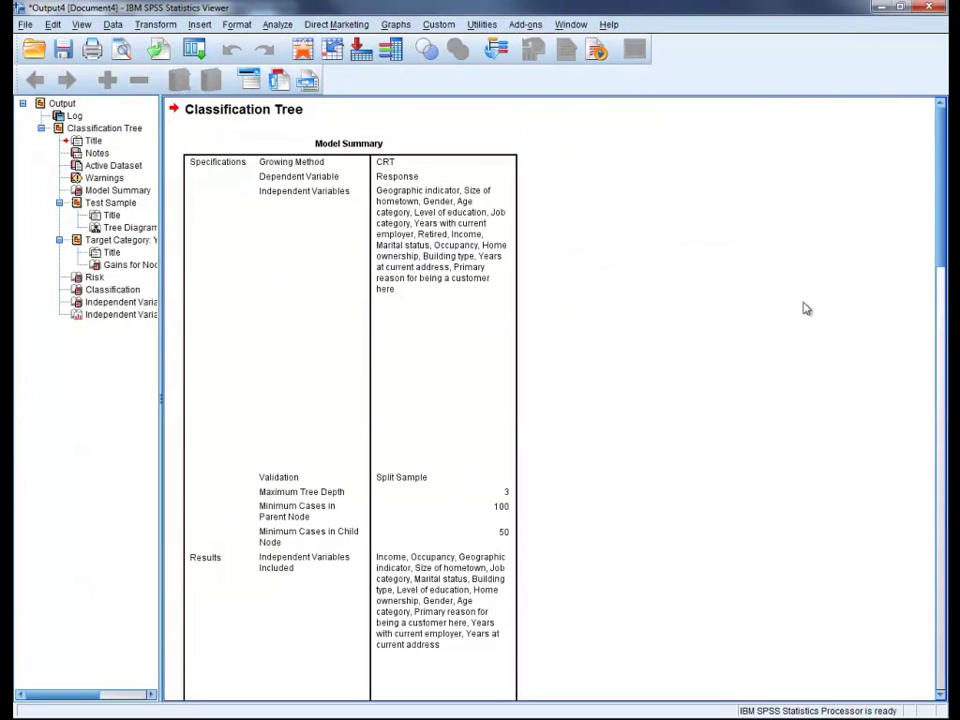
drag(943, 265, 943, 460)
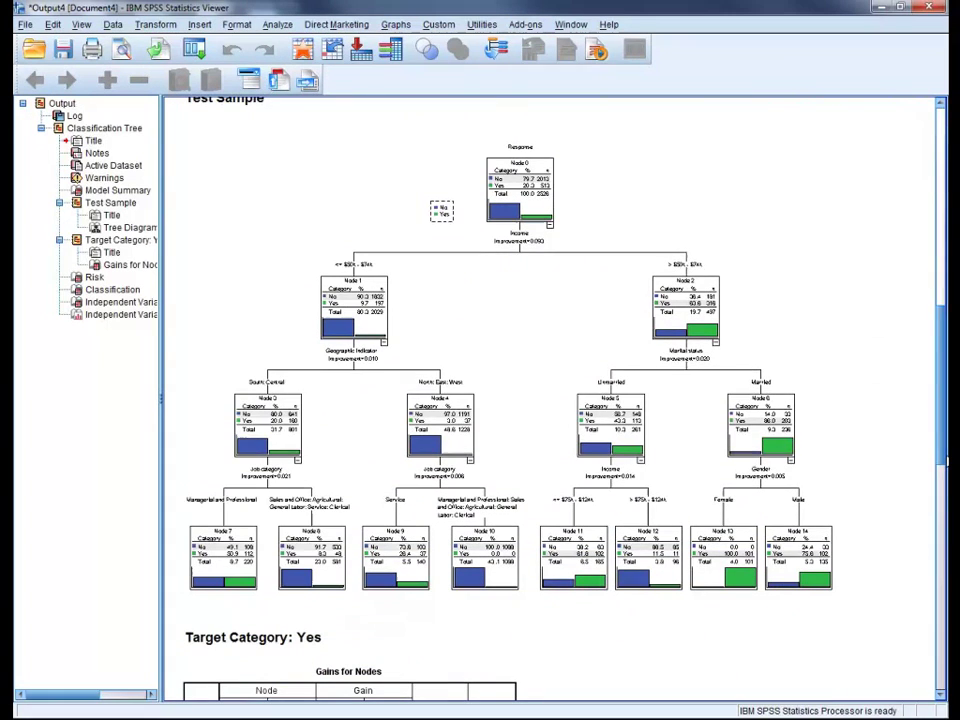
click(574, 386)
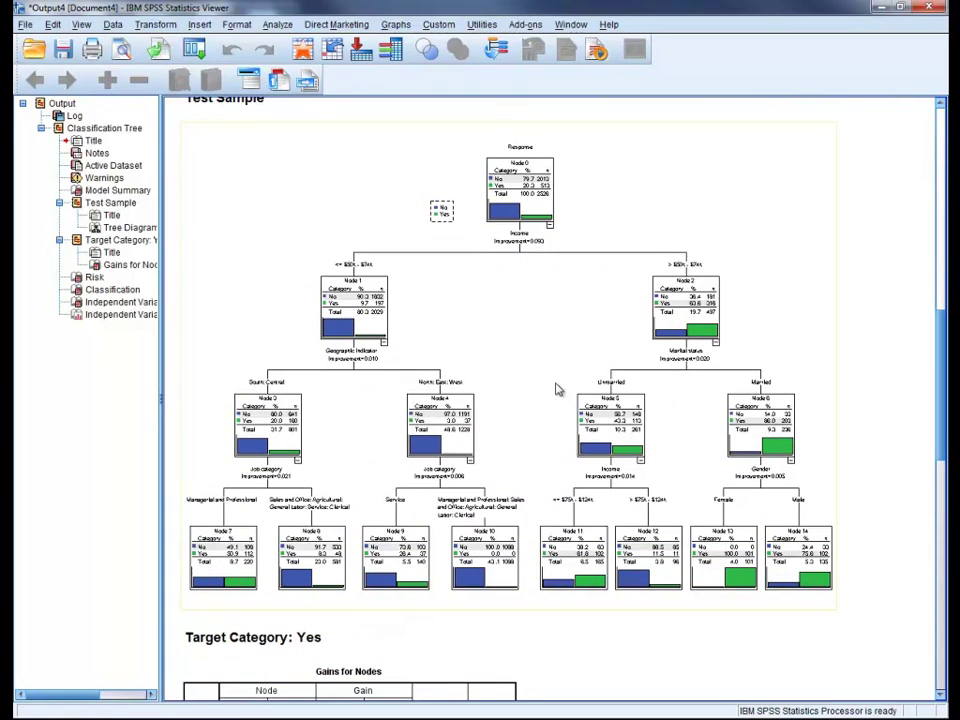
double_click(559, 389)
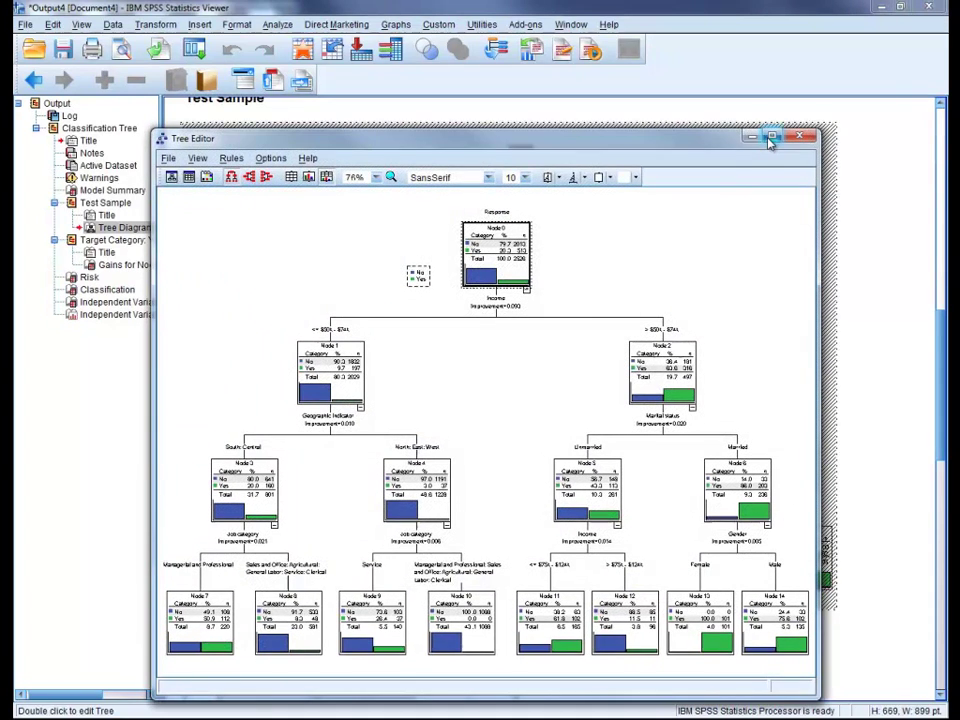
Maximize the Tree Editor, view the tree at 100% zoom, then close the editor
click(771, 136)
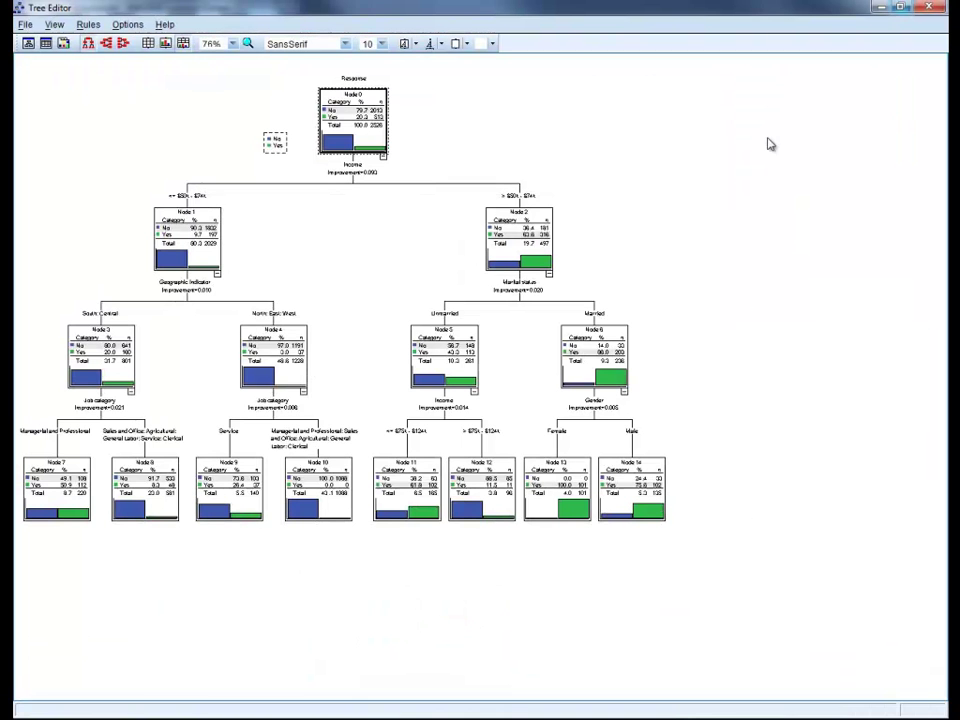
click(233, 44)
click(214, 84)
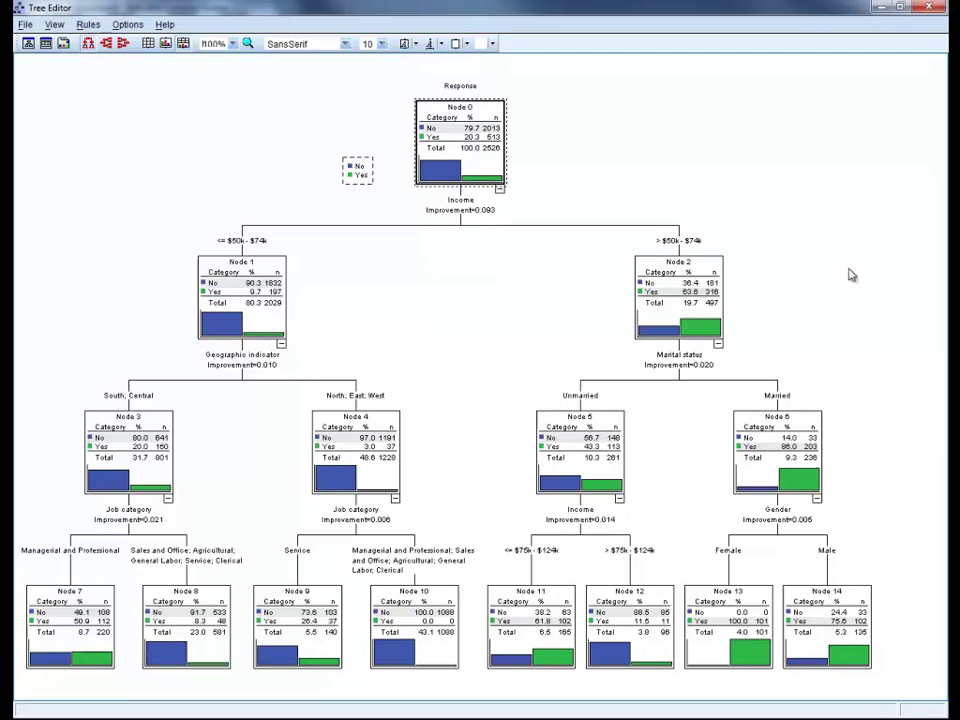
click(931, 8)
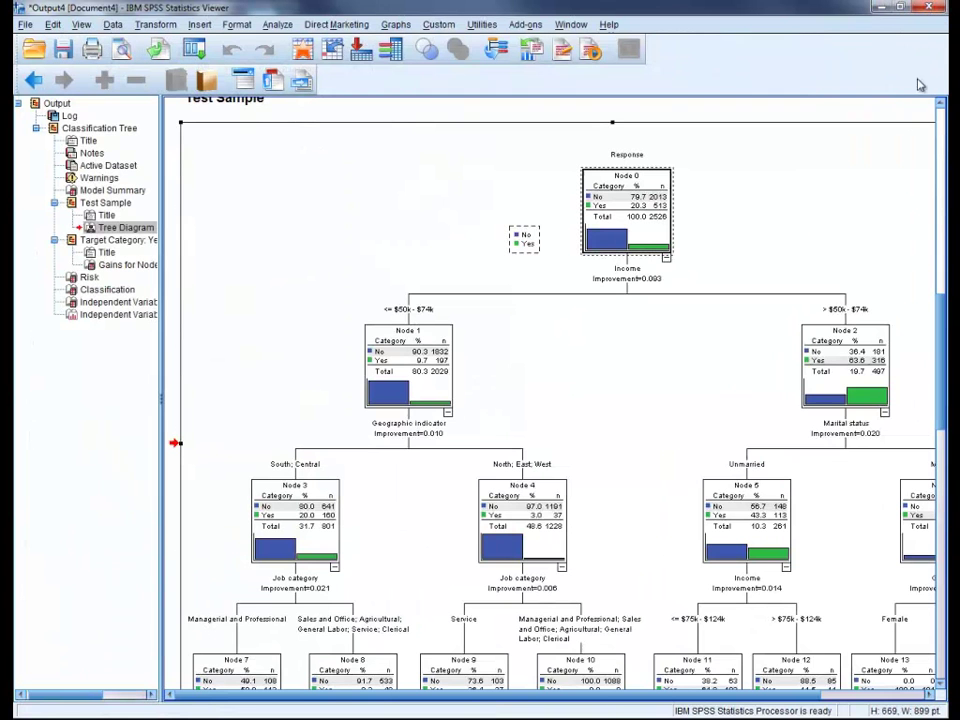
Move past the Classification table to the Independent Variable Importance table and Normalized Importance chart
drag(940, 250, 940, 513)
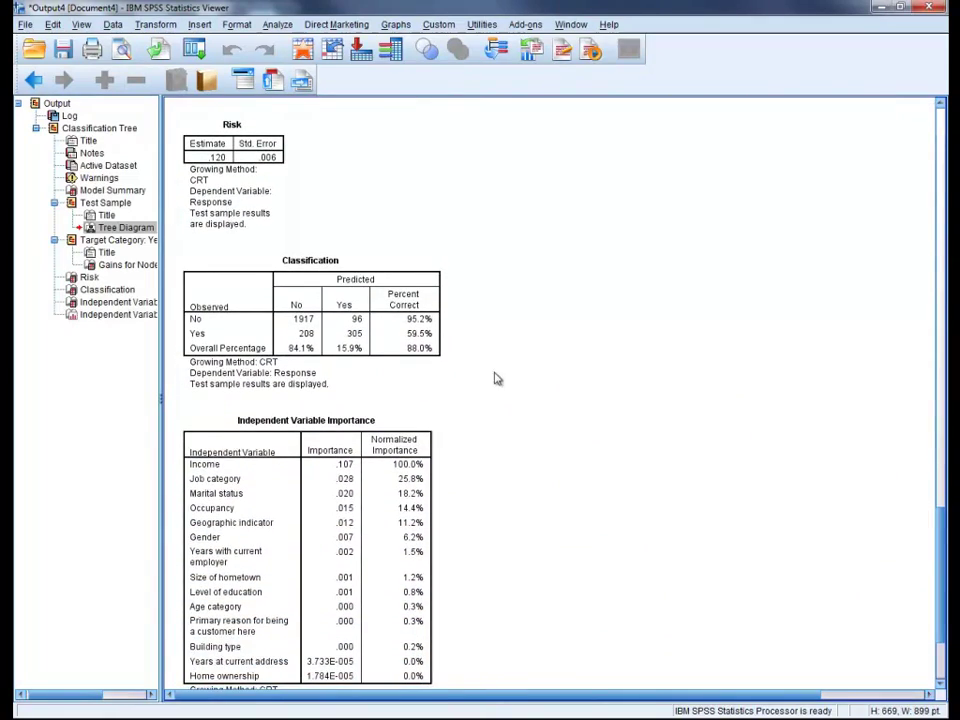
click(421, 360)
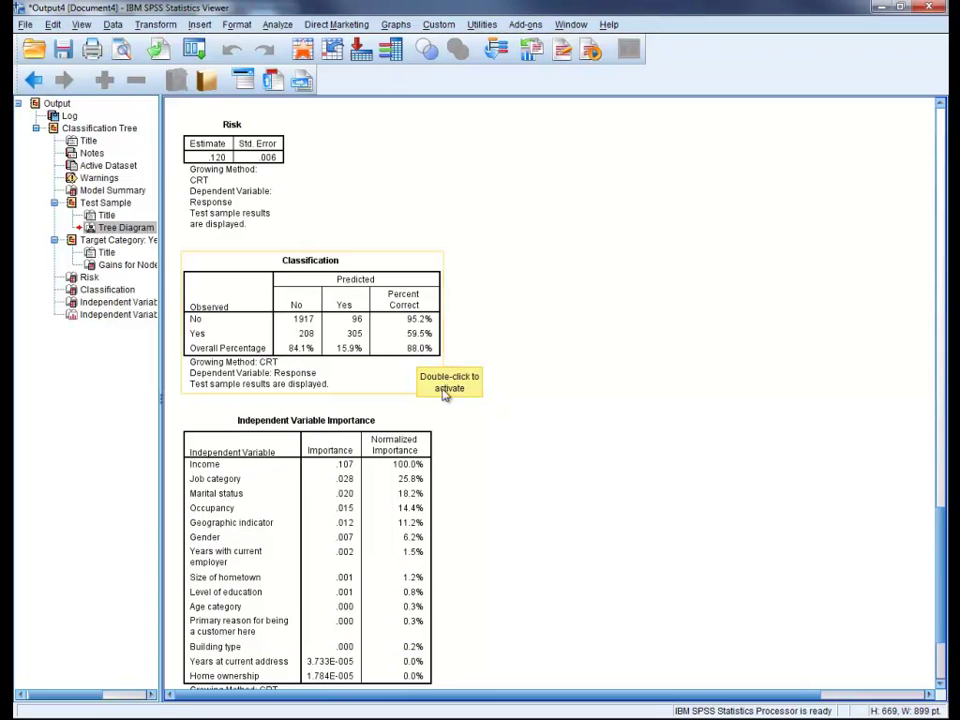
scroll(451, 415, down, 2)
scroll(451, 415, down, 8)
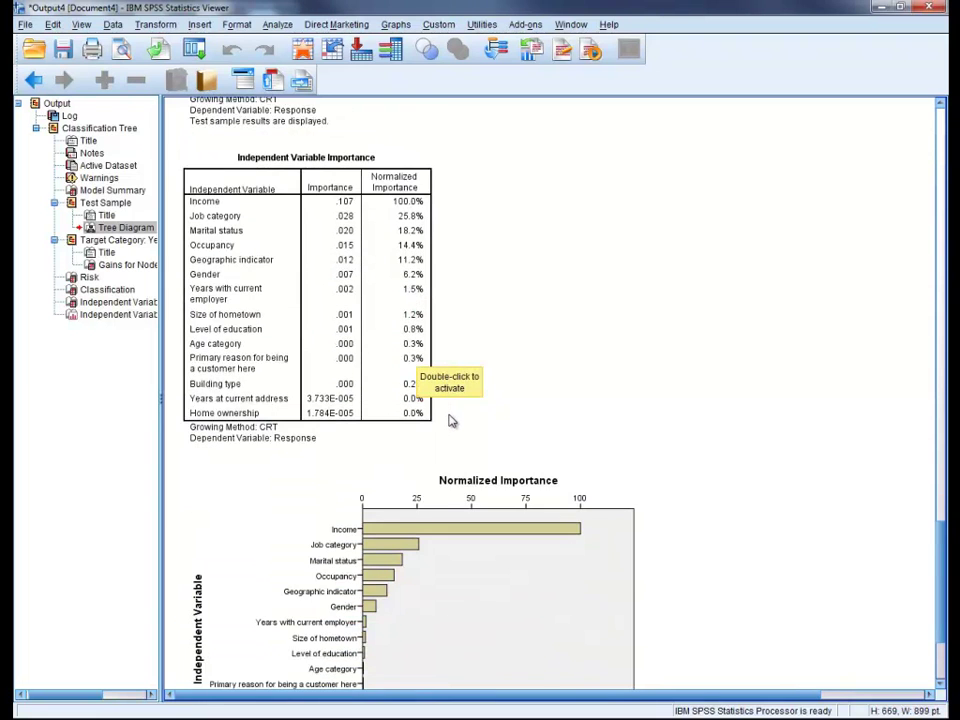
click(315, 274)
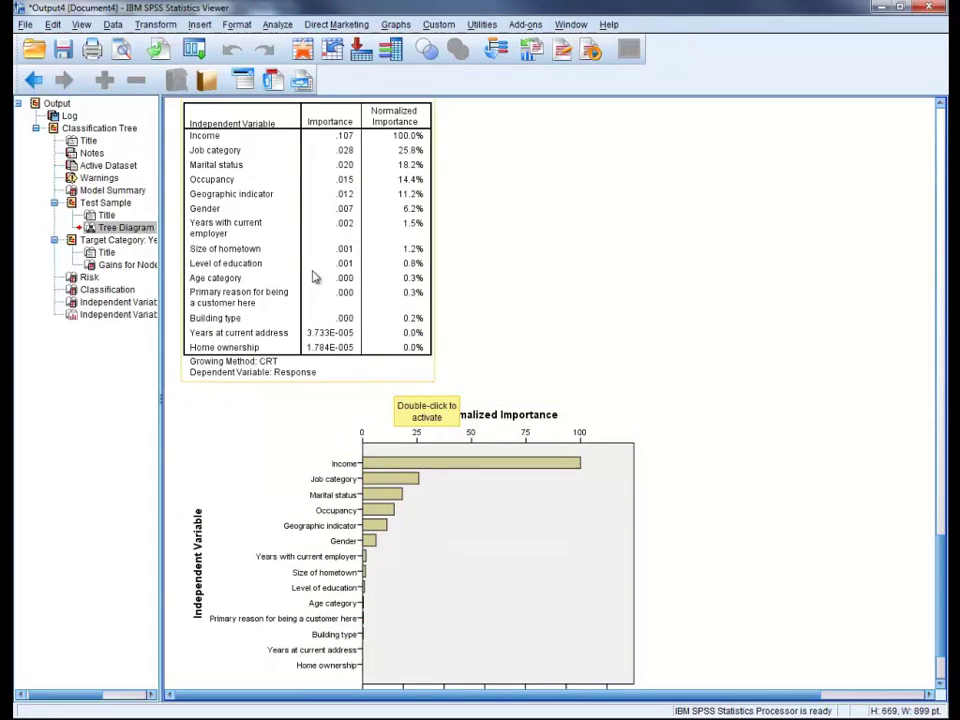